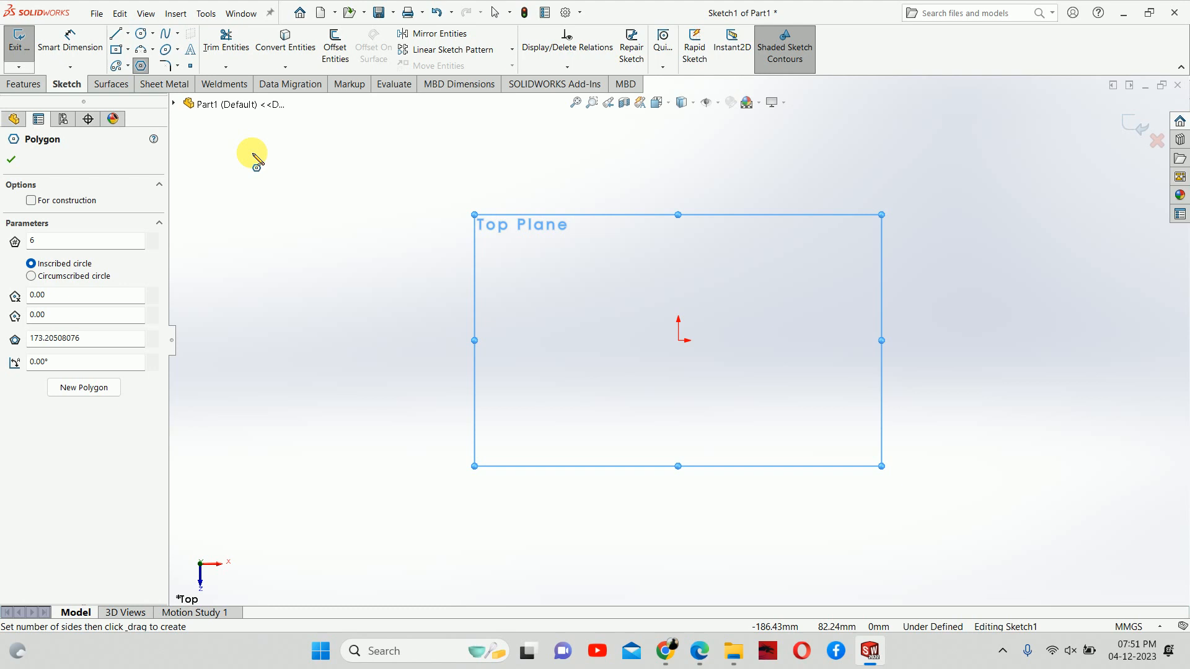
Step: Sketch a six-sided polygon centred on the origin, with an inscribed circle about 106 mm in diameter
left_click(680, 340)
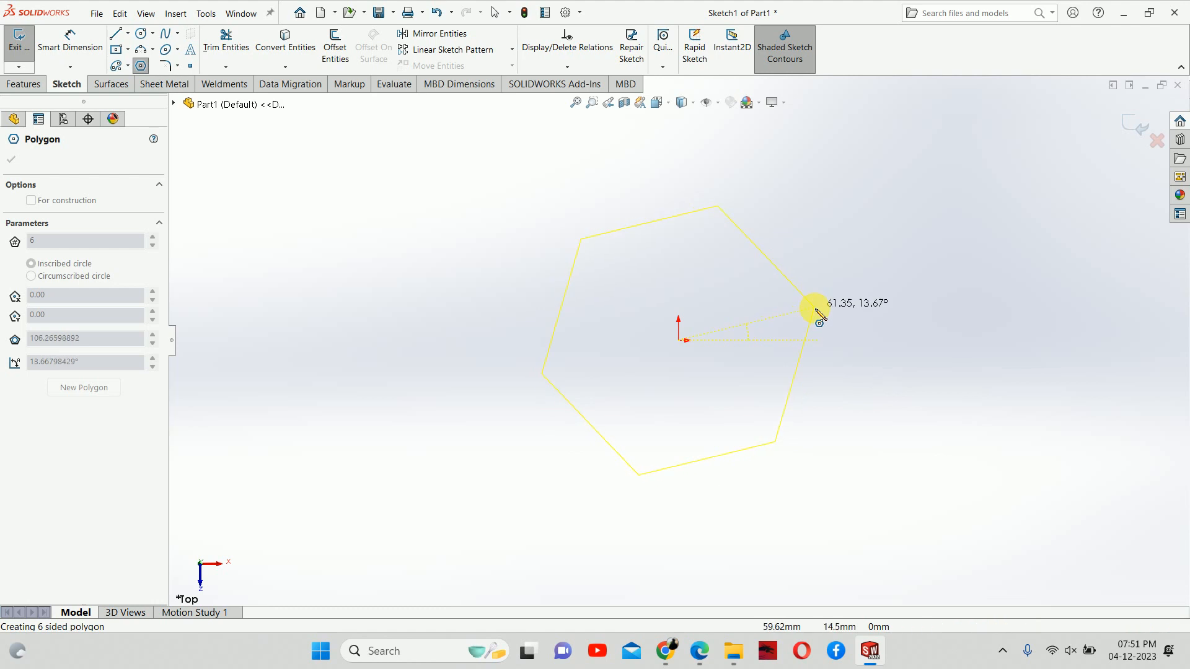
left_click(813, 309)
key("Escape")
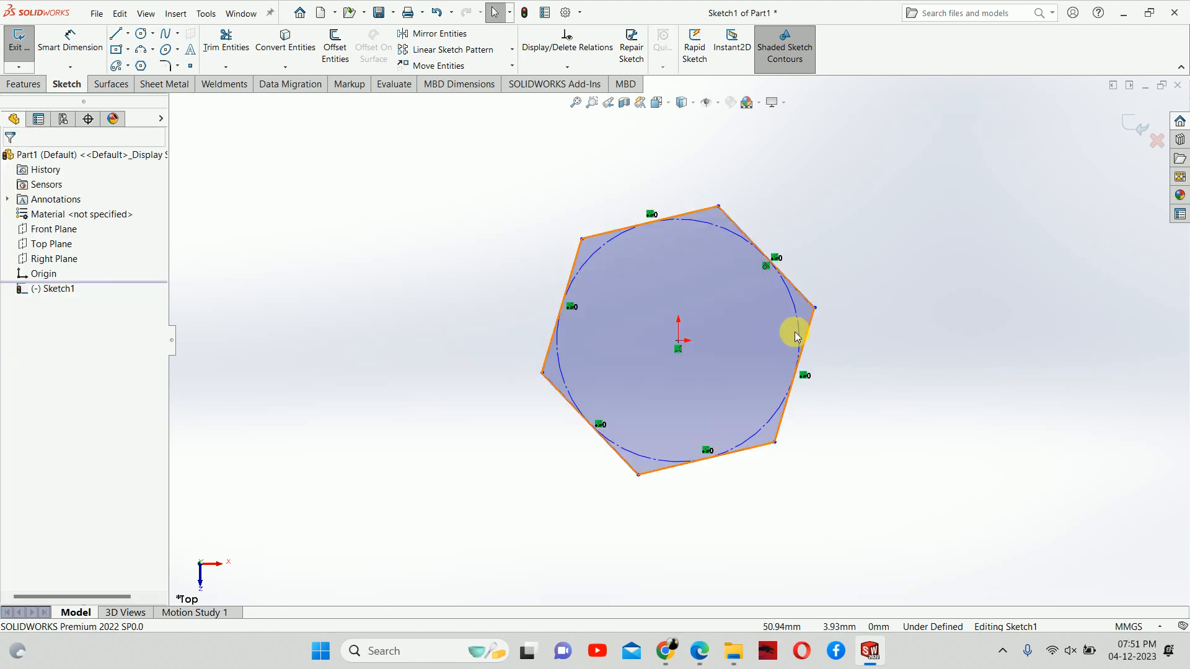
Step: Check the nut drawing in the PDF and dimension the hexagon across opposite corners as 80 mm
left_click(700, 658)
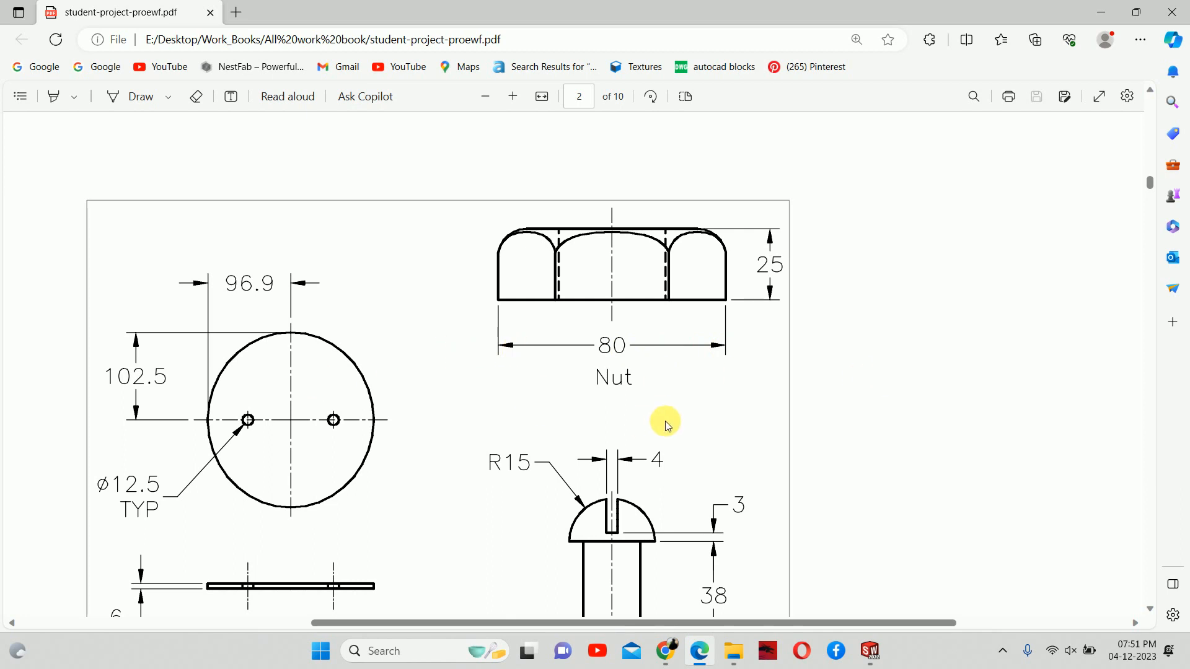
left_click(1099, 13)
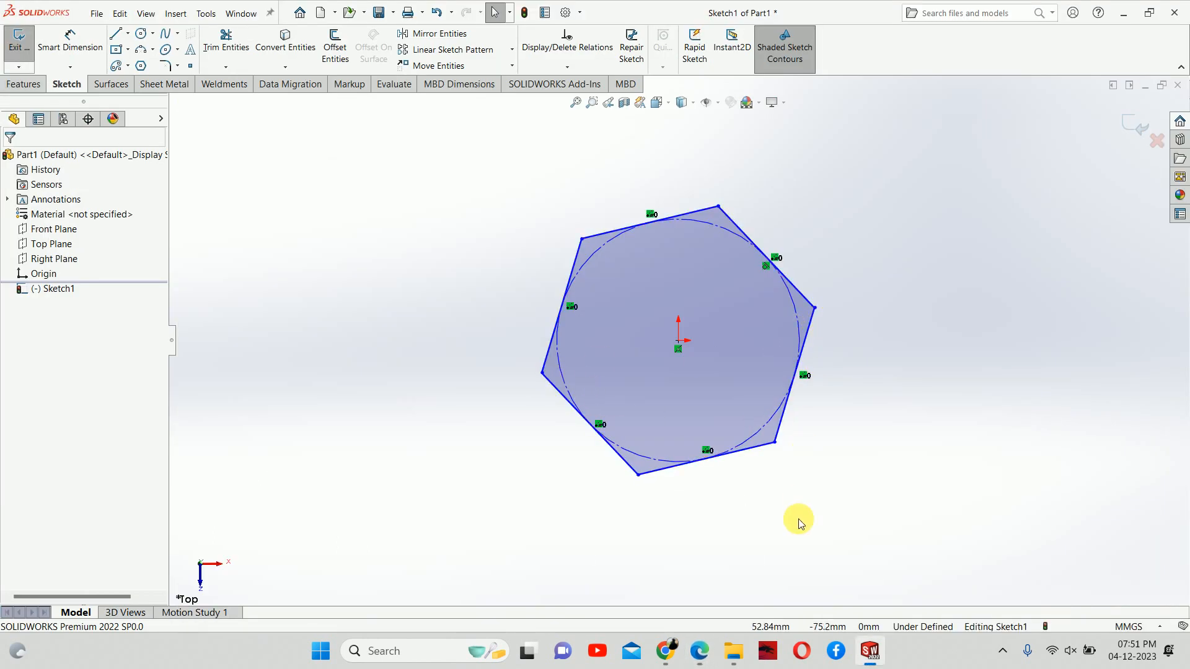
left_click(70, 41)
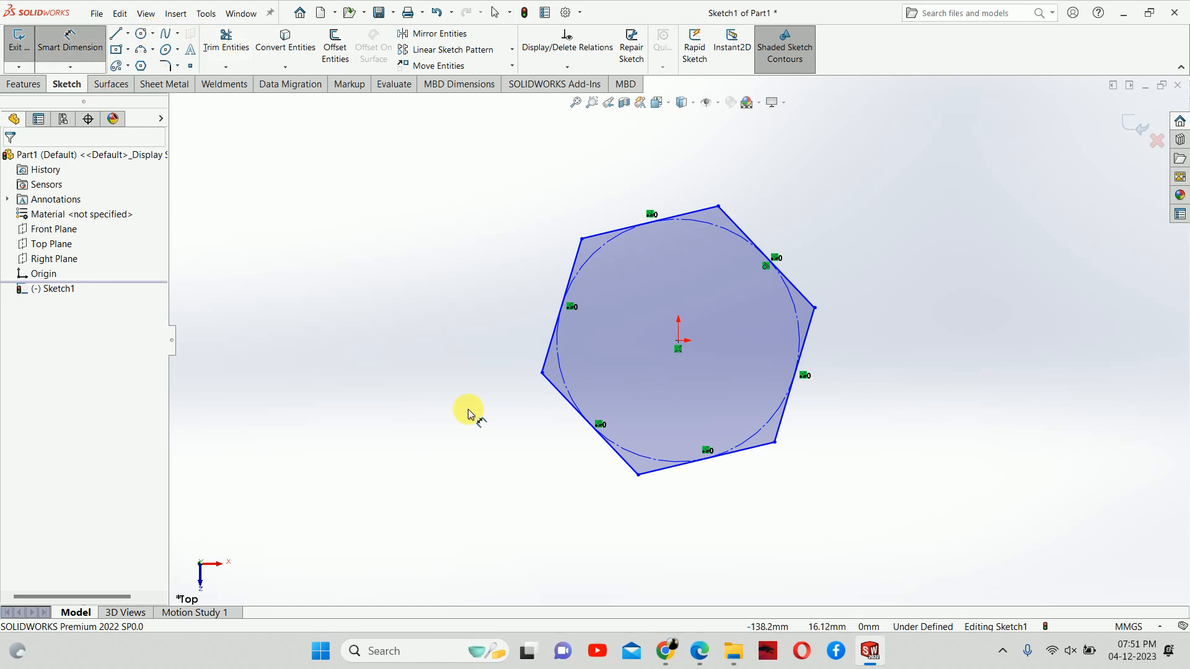
left_click(542, 374)
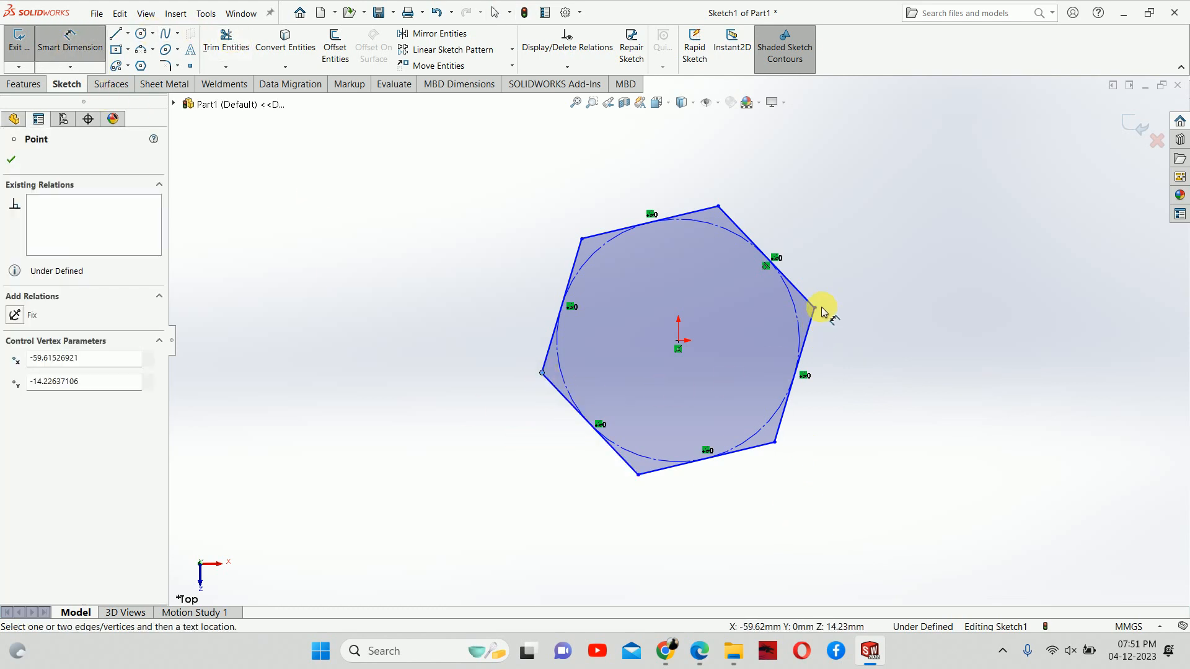
left_click(816, 309)
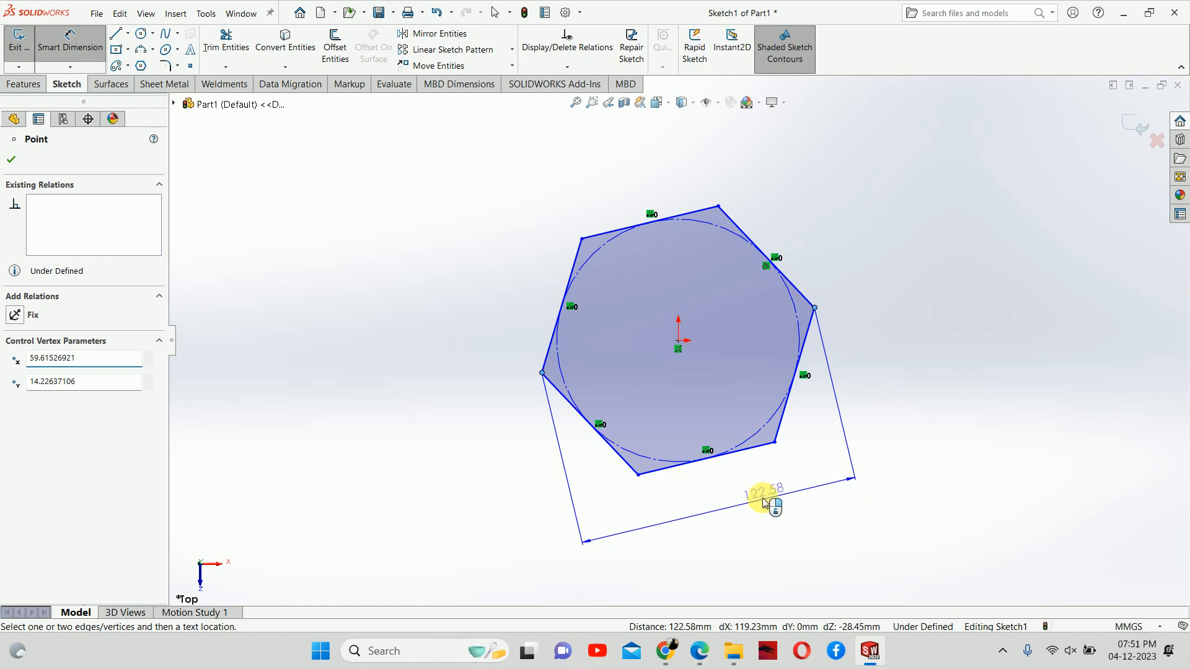
left_click(763, 501)
type("80")
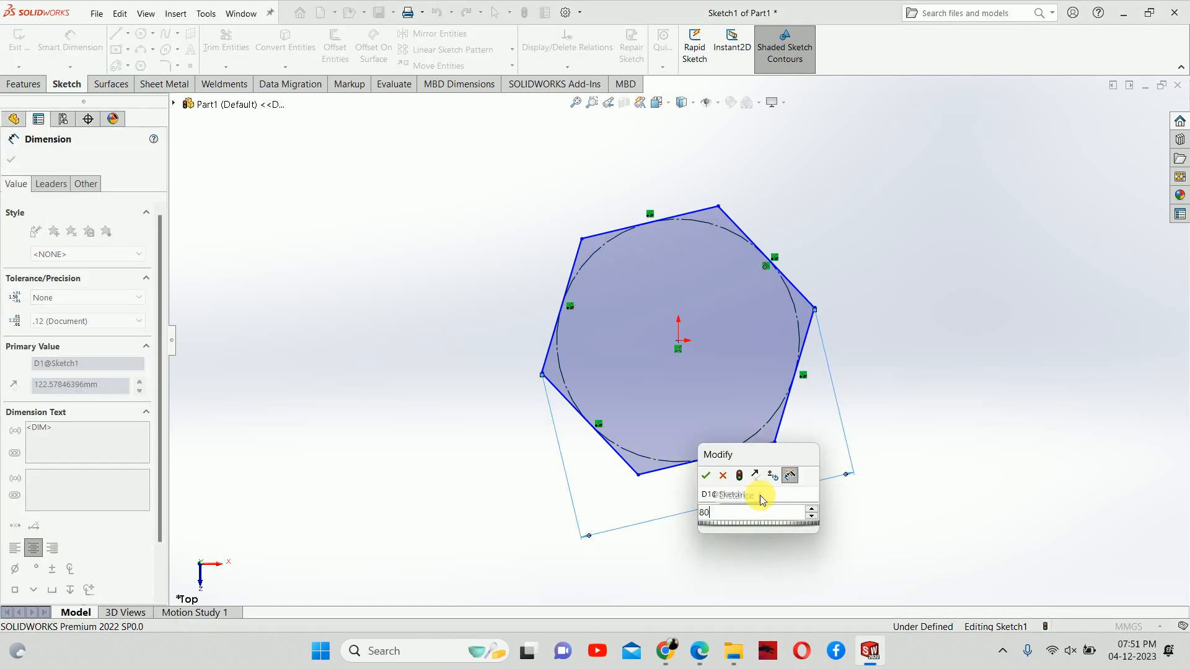
key("Return")
key("Escape")
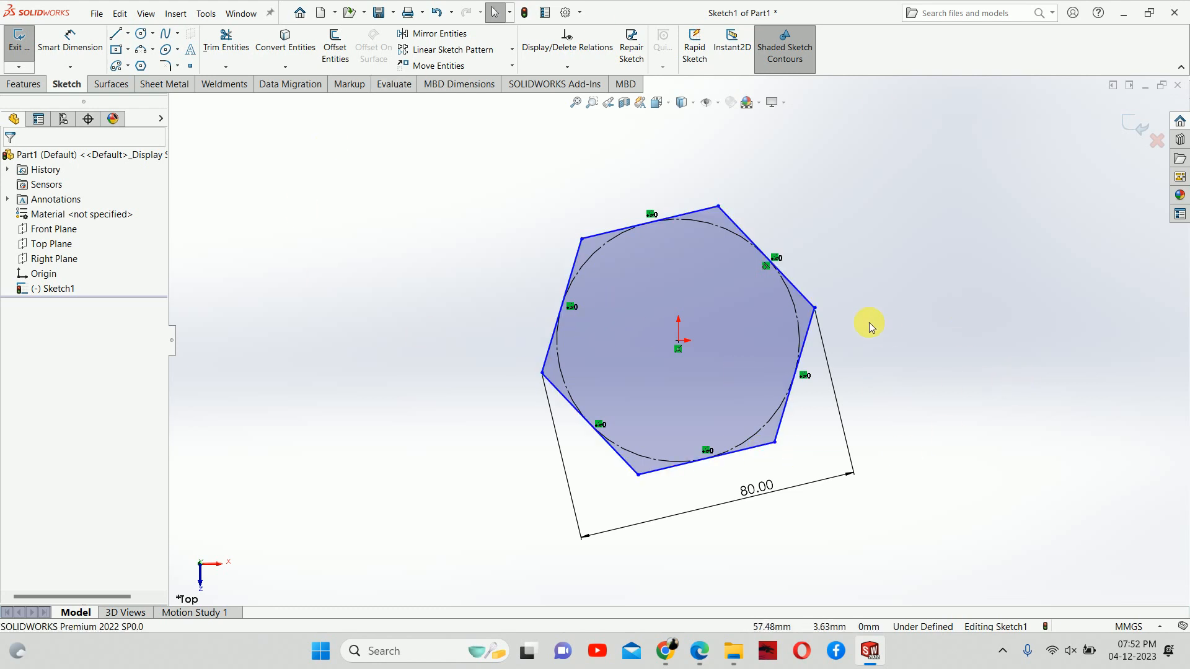
Step: Rotate the hexagon slightly about its centre and add a Horizontal relation to its lower side
mouse_move(815, 308)
left_mouse_down()
mouse_move(786, 418)
mouse_move(499, 459)
mouse_move(771, 428)
mouse_move(774, 237)
mouse_move(818, 279)
mouse_move(839, 327)
mouse_move(827, 287)
mouse_move(810, 289)
left_mouse_up()
left_click(932, 378)
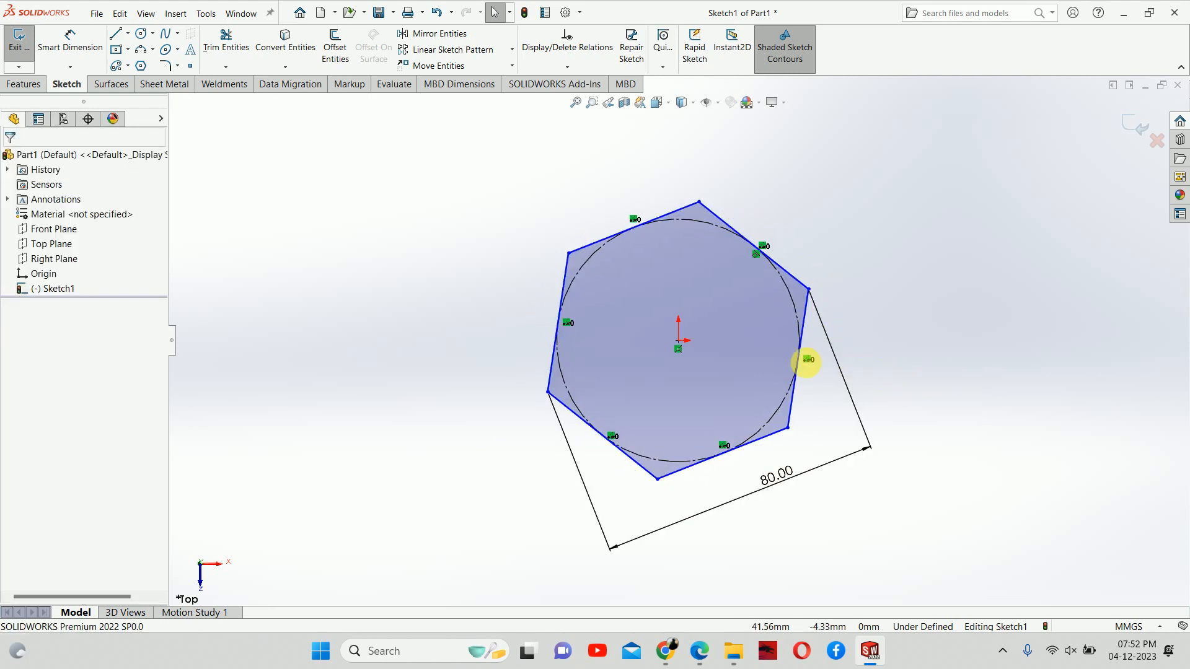
left_click(771, 435)
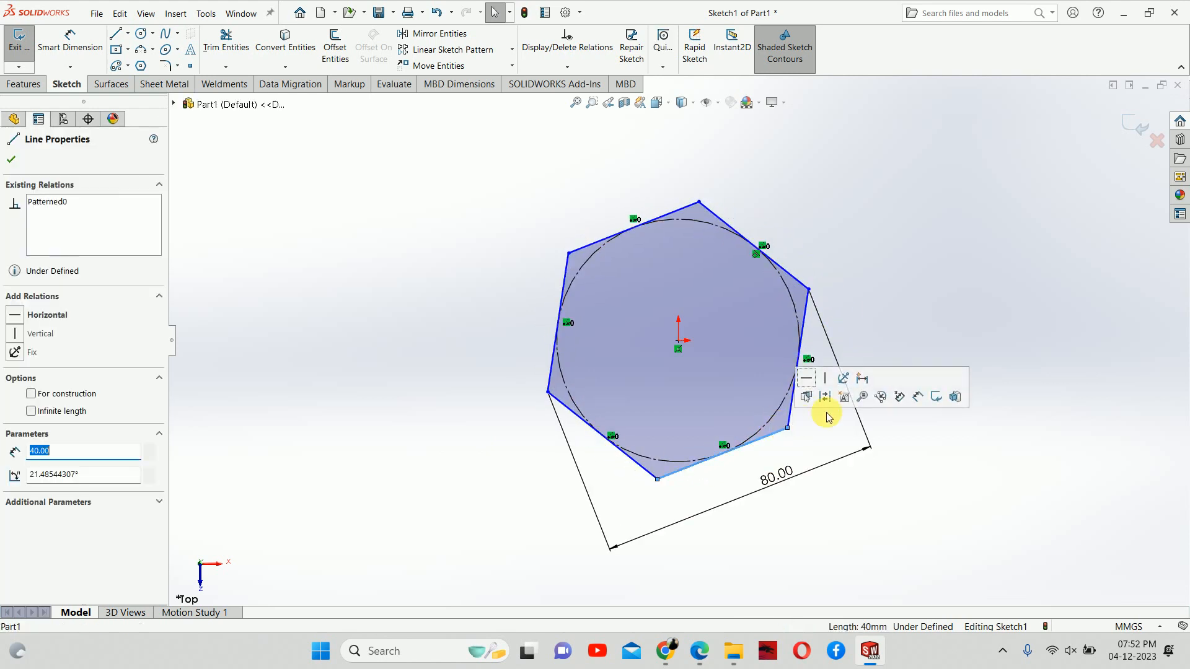
left_click(28, 323)
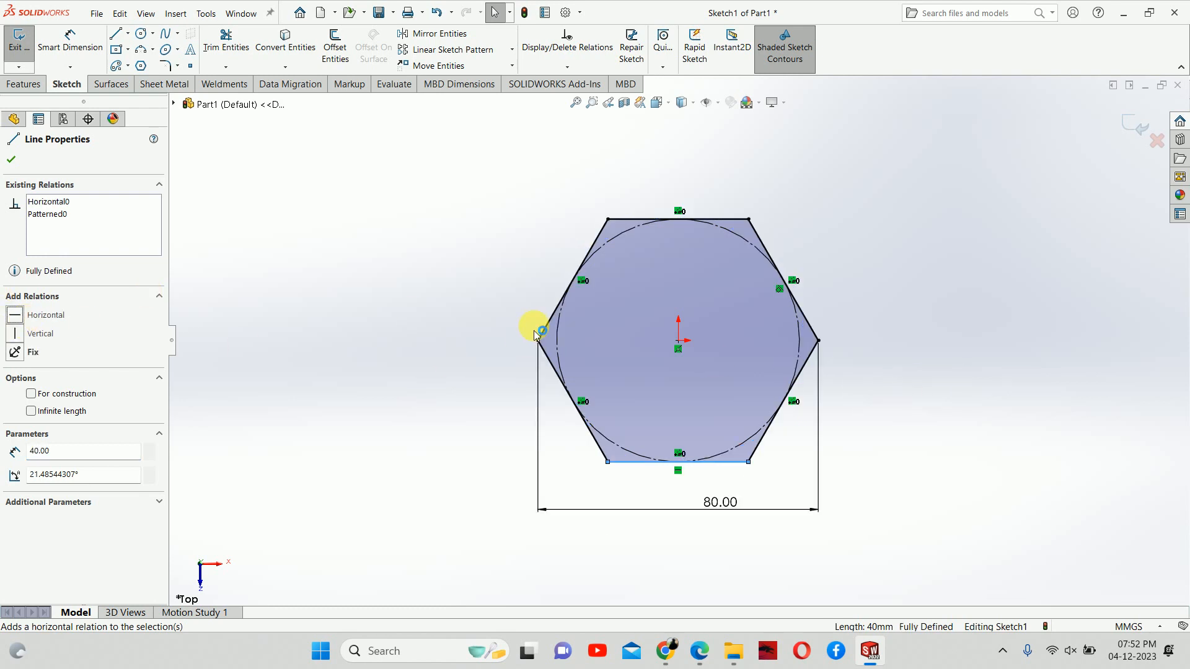
left_click(522, 321)
Step: Sketch a circle about 43 mm in diameter inside the hexagon, centred on the origin
right_click_drag(386, 358, 452, 357)
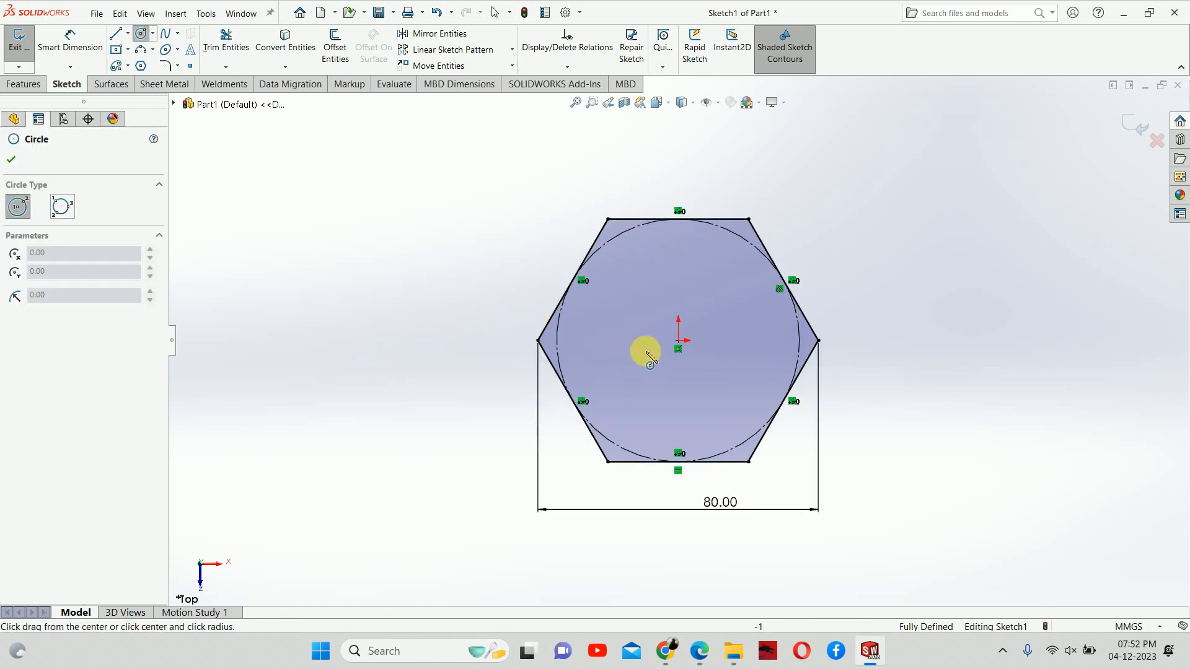
left_click(679, 341)
left_click(724, 281)
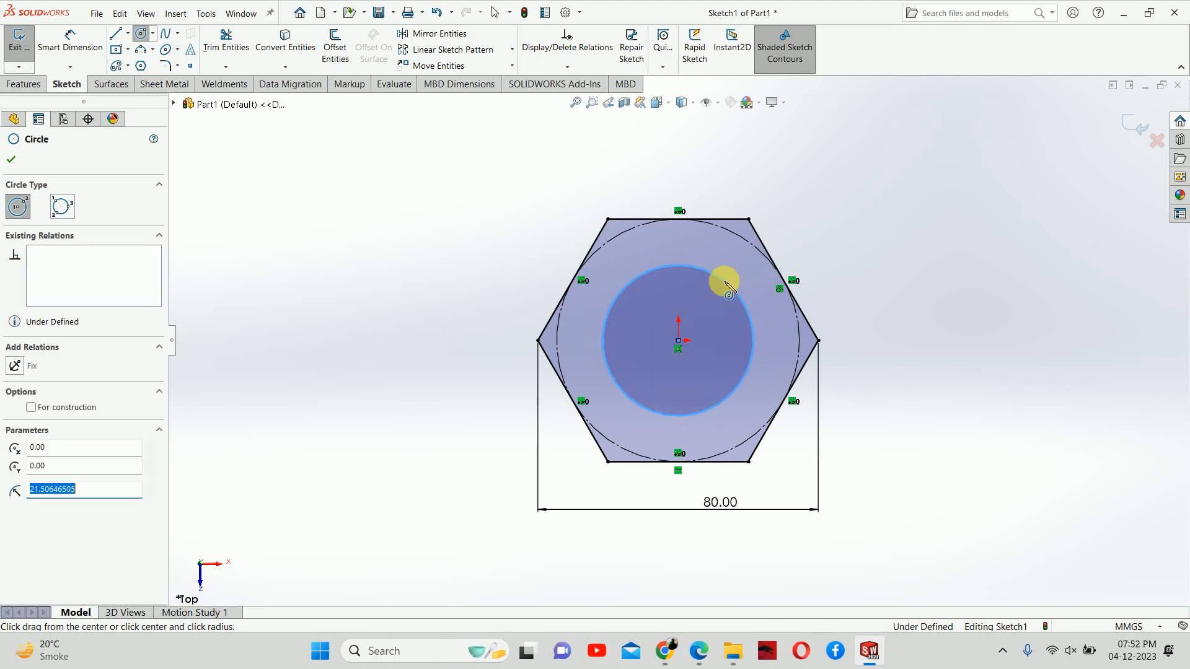
Step: Dimension the inner circle's diameter as 37.5 mm
right_click_drag(932, 470, 858, 93)
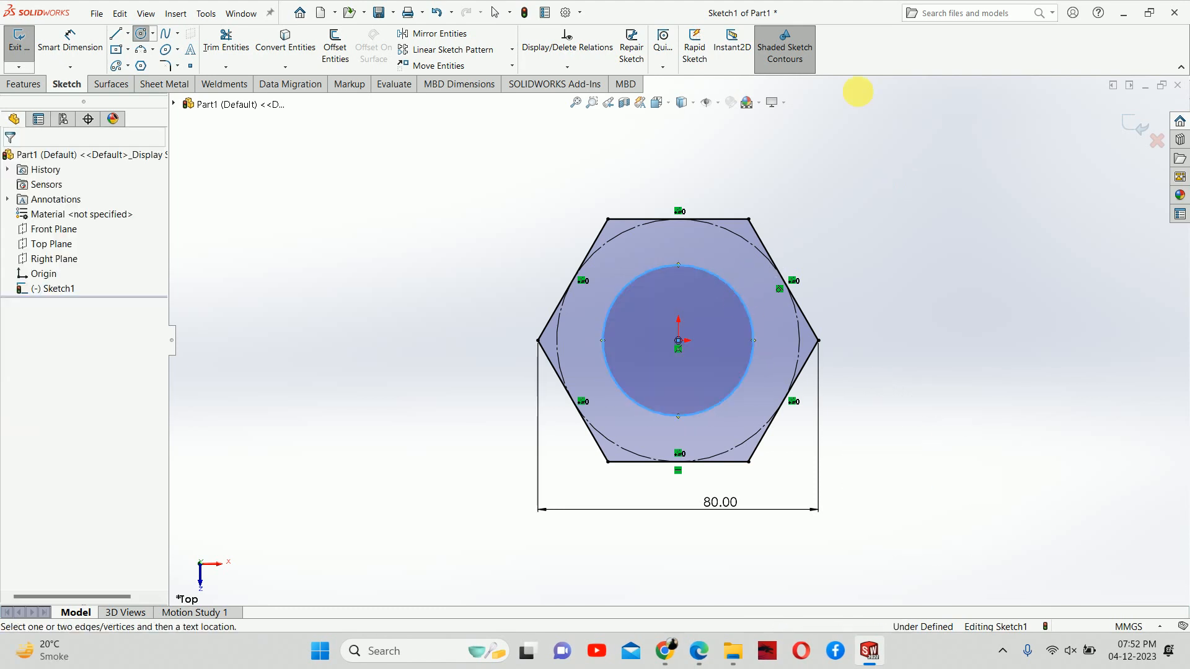
left_click(740, 292)
left_click(831, 237)
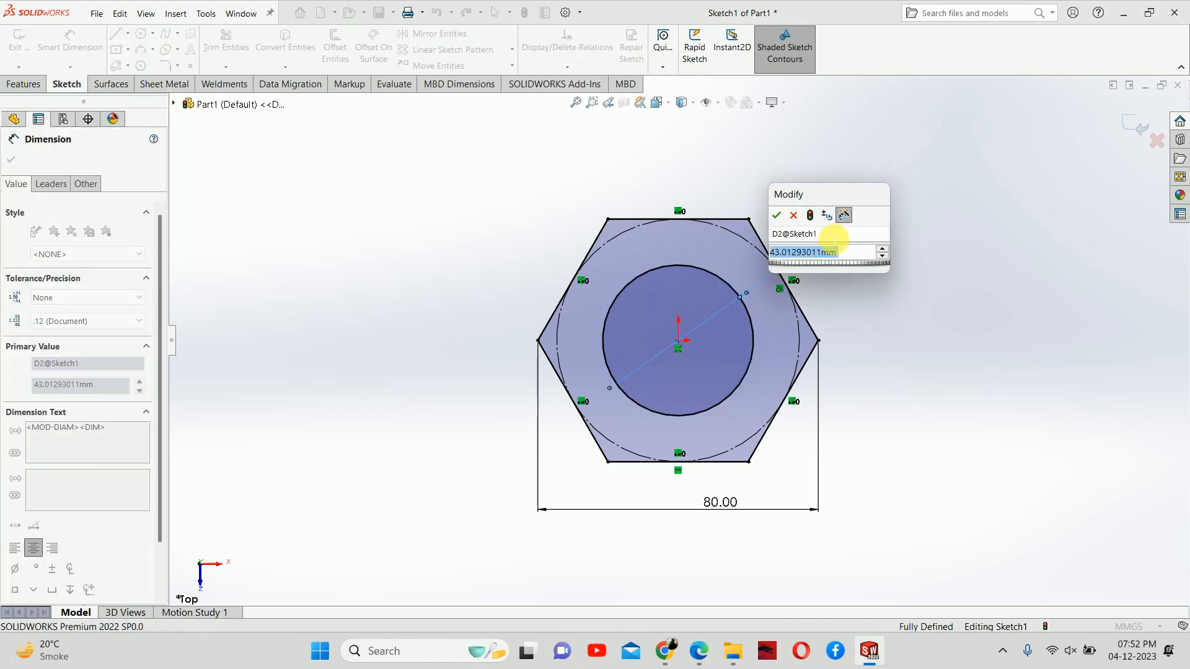
type("37.5")
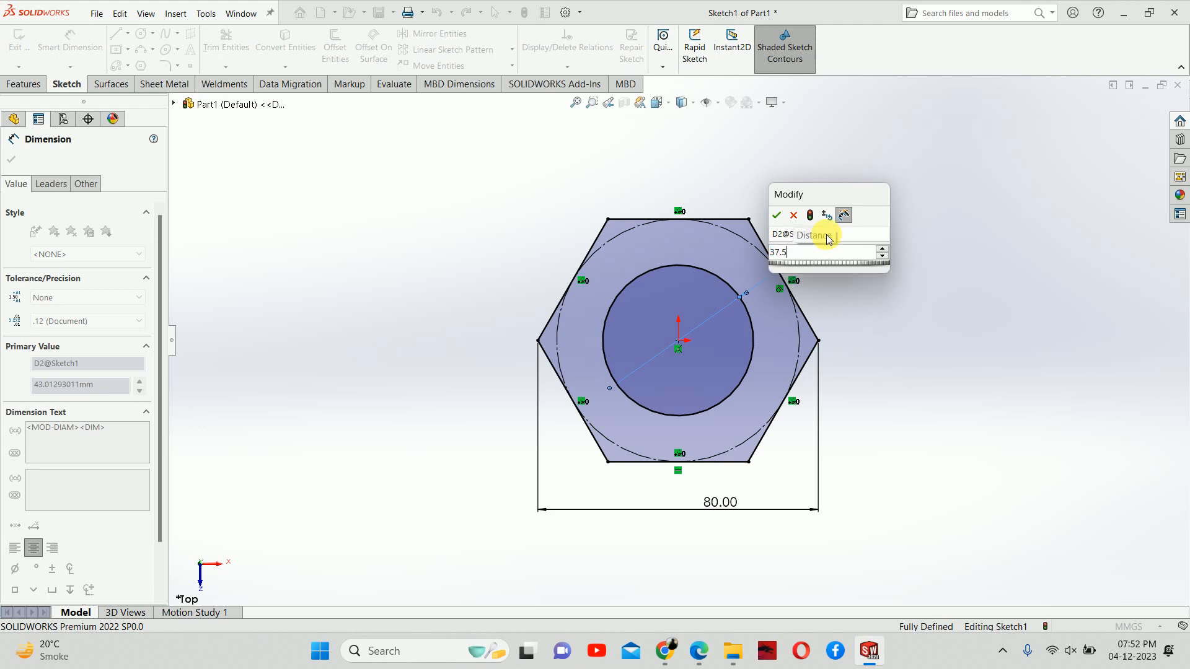
key("Return")
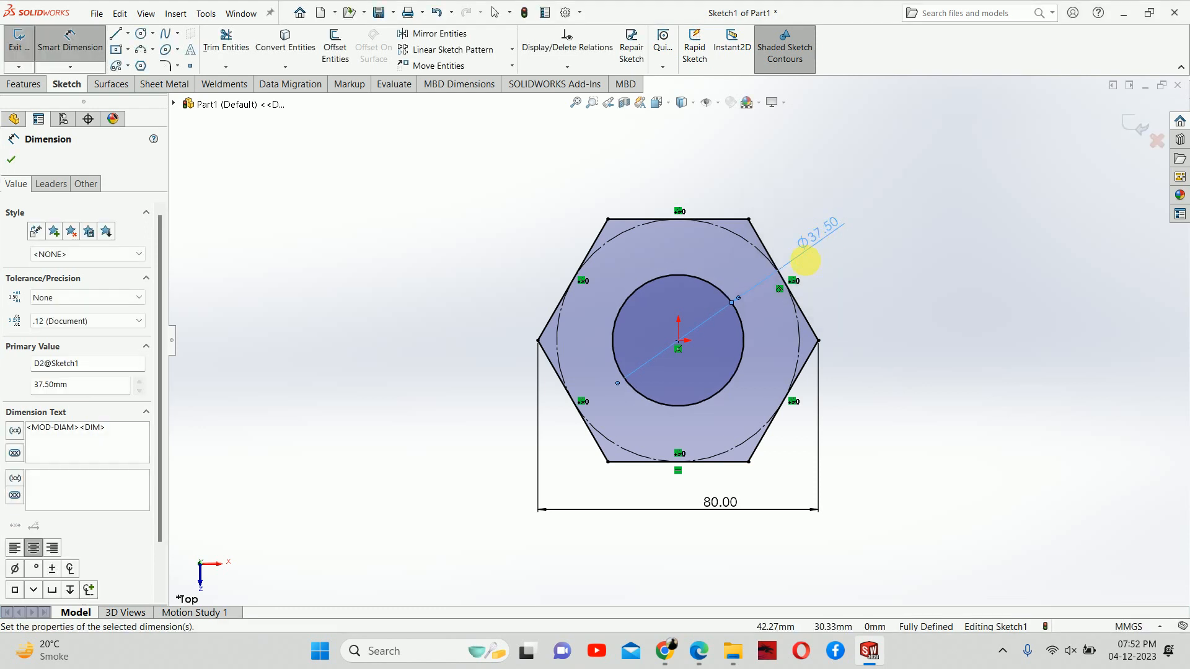
Step: Check the shaft's end diameter and the nut's dimensions in the PDF drawings
left_click(699, 651)
scroll(548, 355, "up", 15)
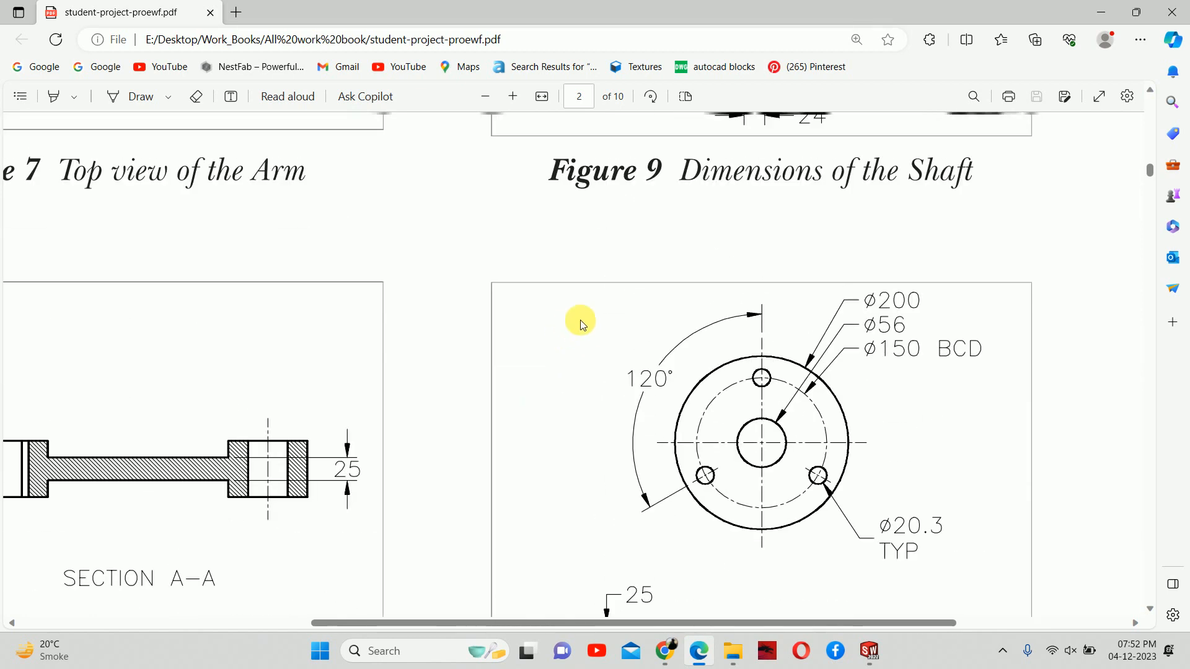
scroll(666, 439, "down", 4)
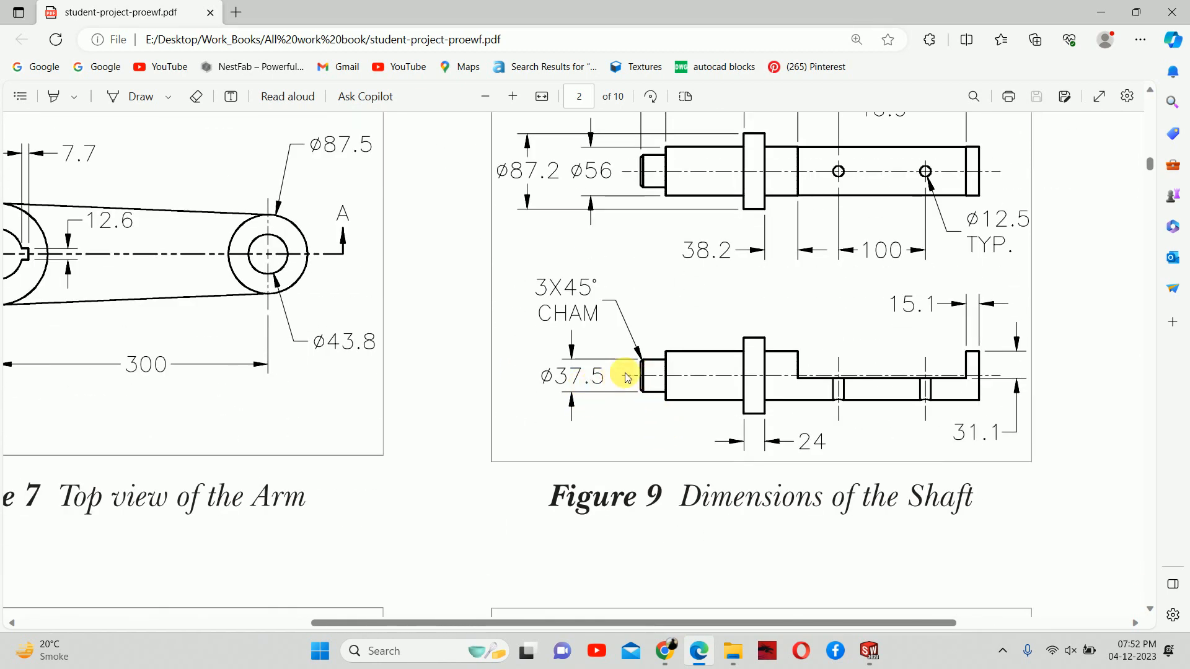
scroll(635, 349, "down", 15)
scroll(629, 260, "up", 3)
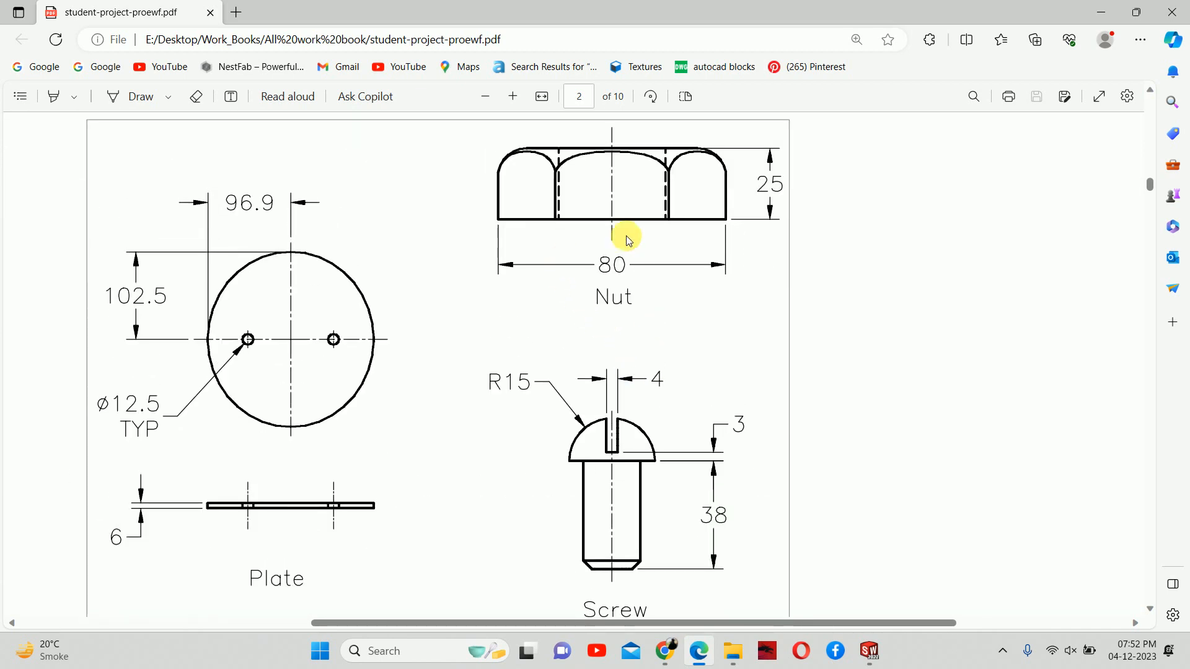
left_click(1107, 12)
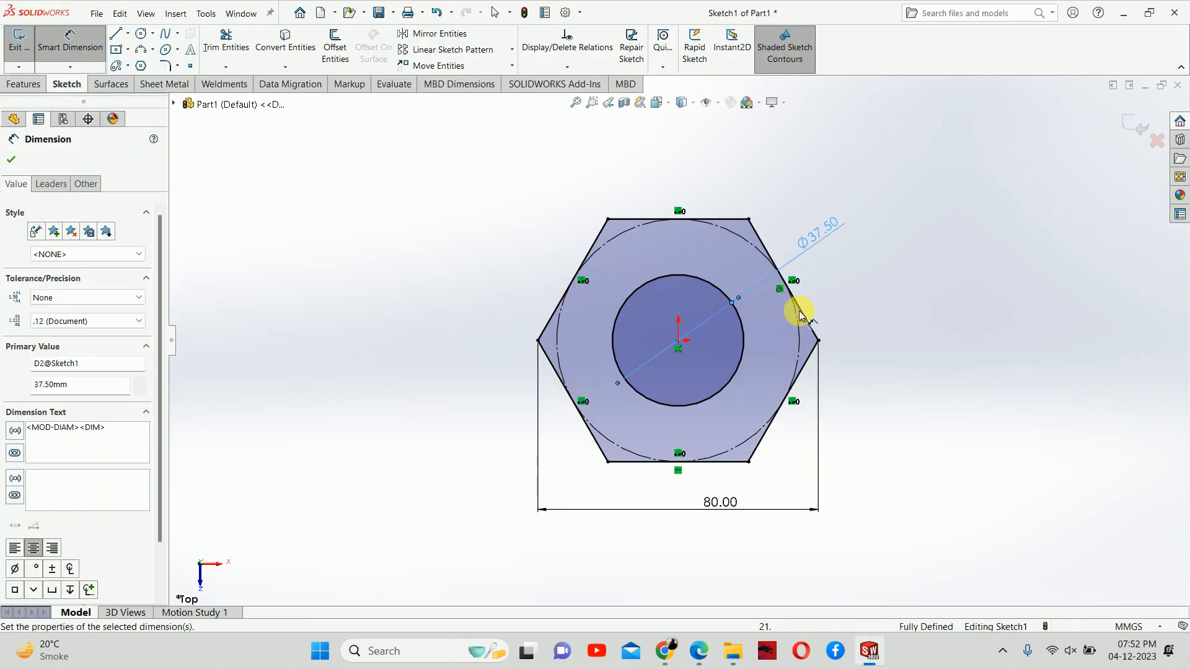
Step: Exit the sketch and extrude the hexagonal profile with its hole to a blind depth of 25 mm
left_click(1136, 122)
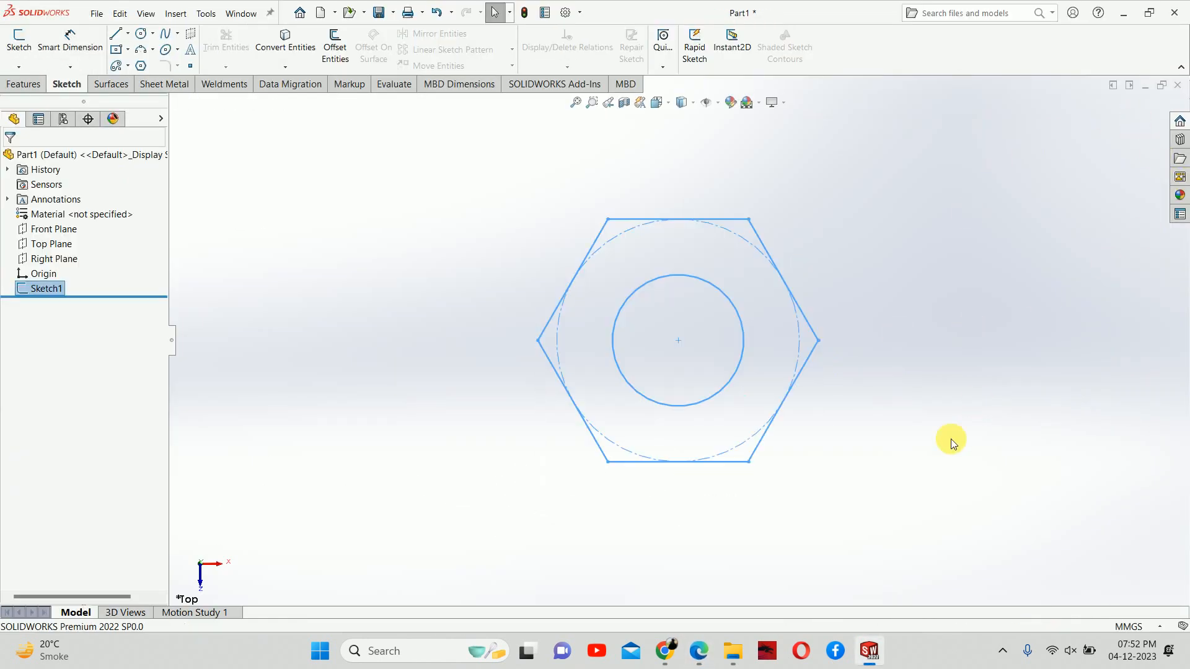
mouse_move(949, 438)
middle_mouse_down()
mouse_move(927, 210)
mouse_move(919, 226)
middle_mouse_up()
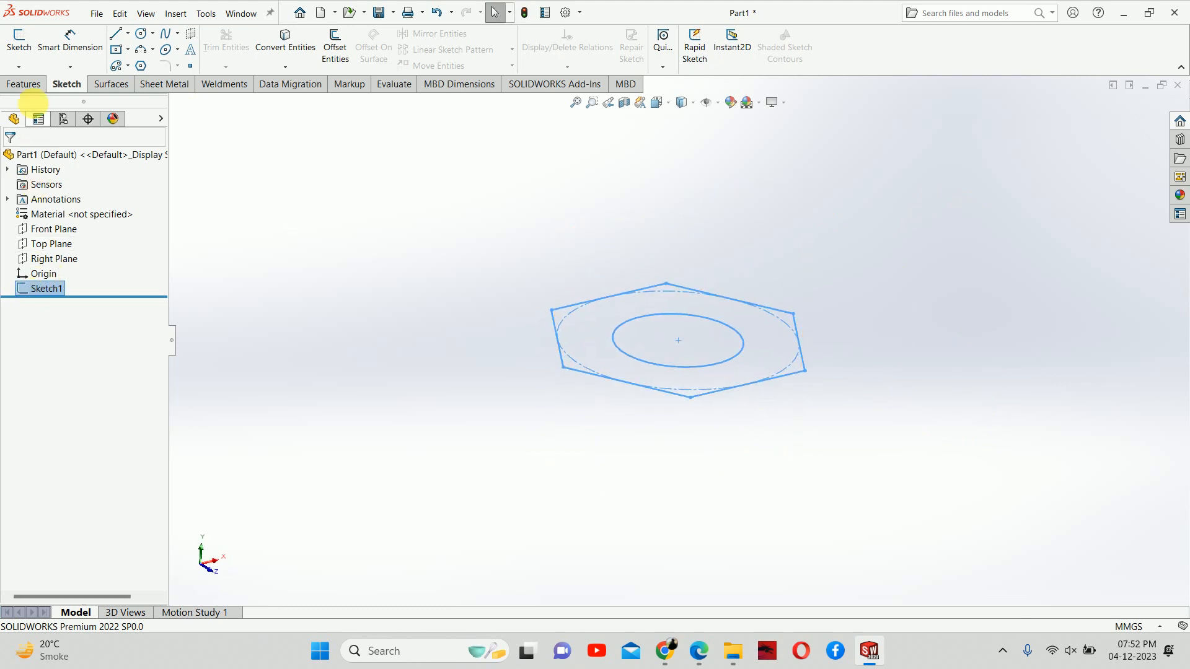
left_click(27, 85)
left_click(25, 42)
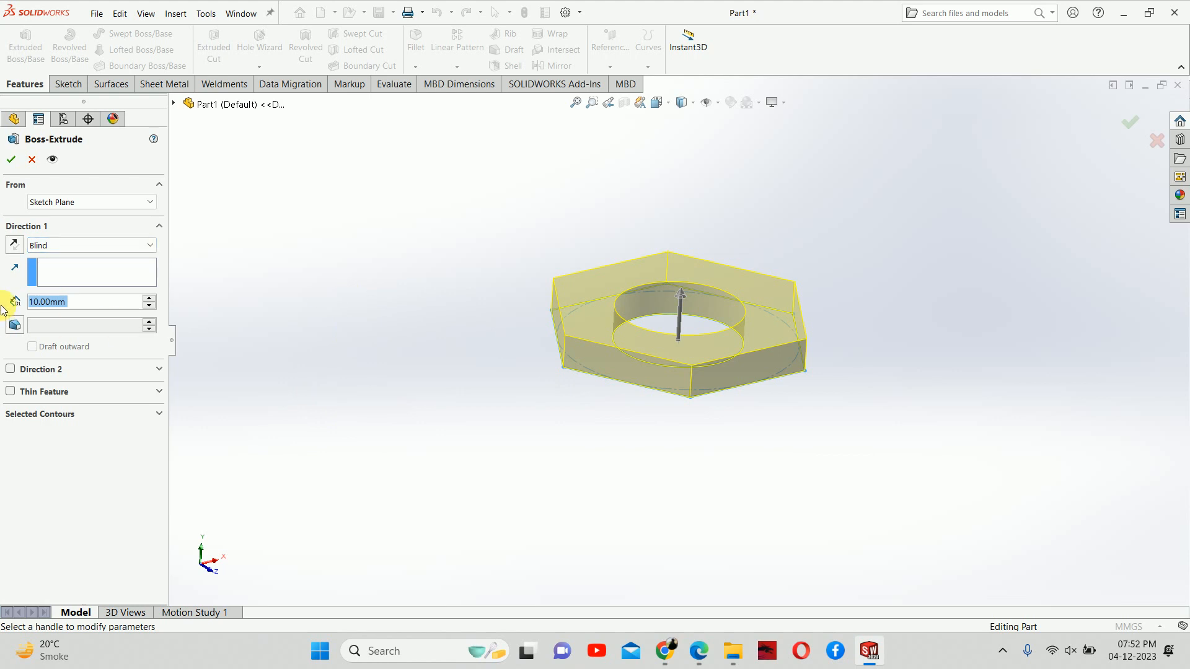
type("25")
key("Return")
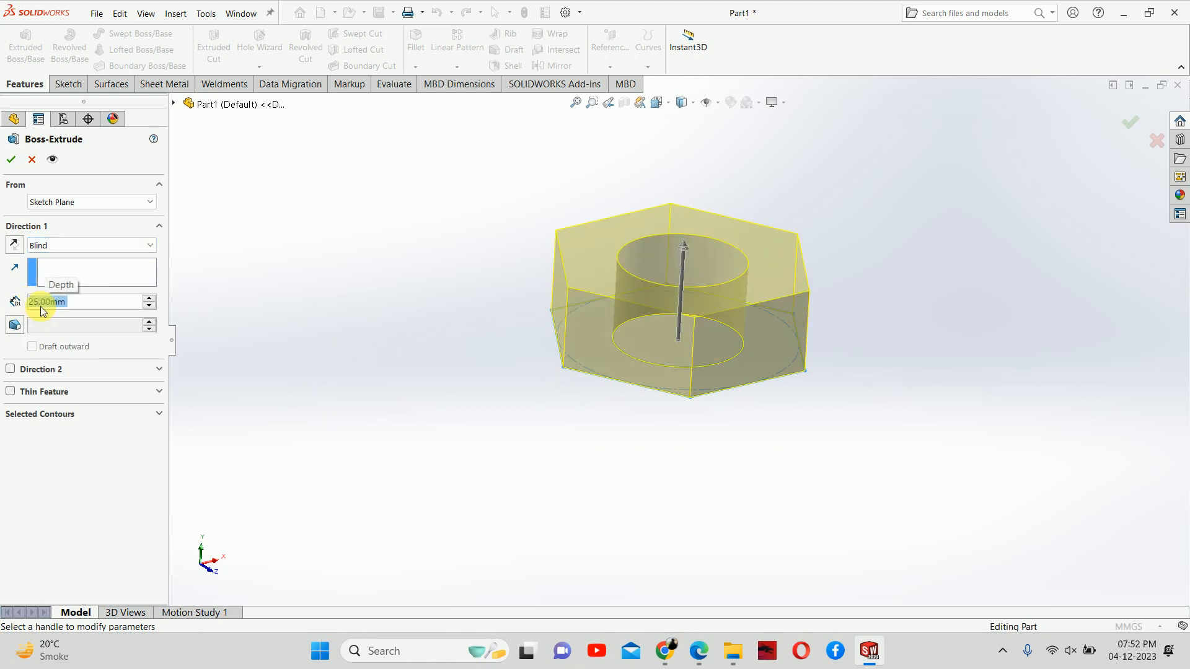
left_click(20, 160)
Step: Compare the extruded nut with the rounded upper corners in the PDF's nut drawing
mouse_move(534, 355)
middle_mouse_down()
mouse_move(492, 347)
mouse_move(518, 366)
middle_mouse_up()
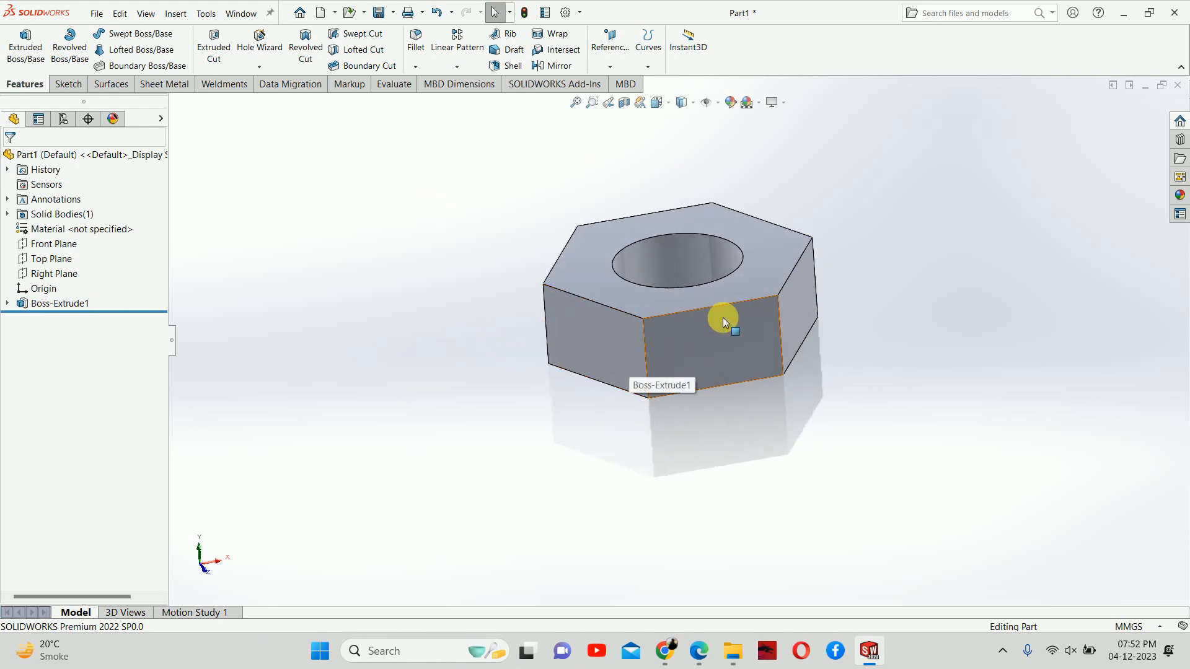
middle_click_drag(664, 270, 645, 359)
left_click(699, 652)
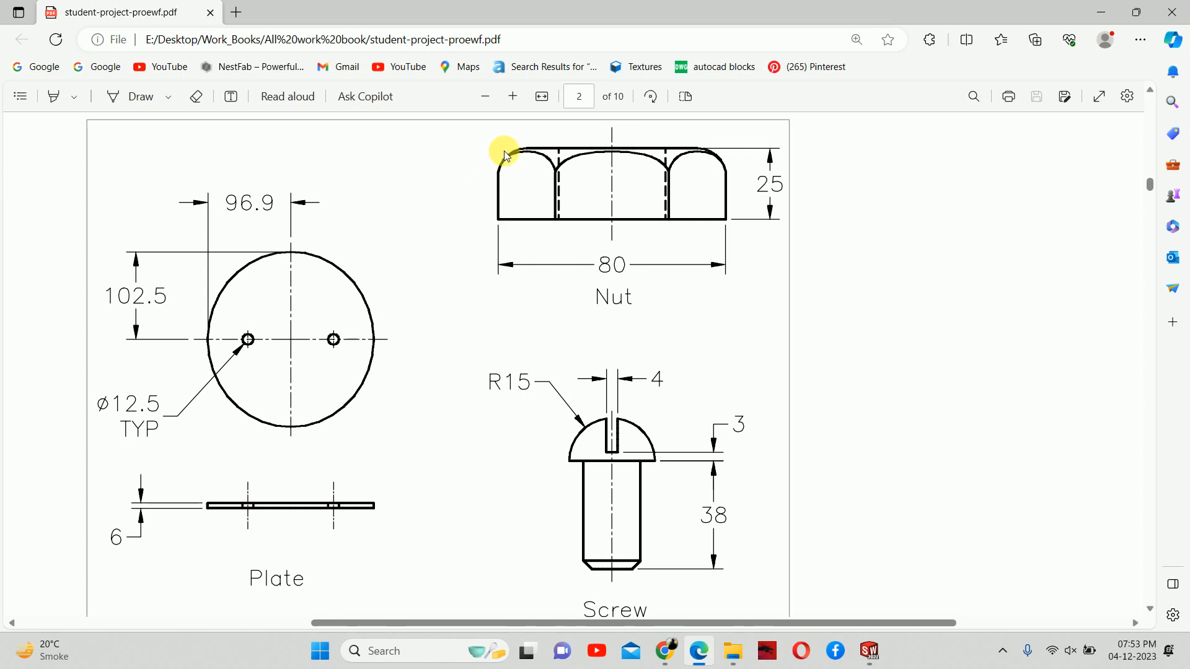
left_click(1093, 8)
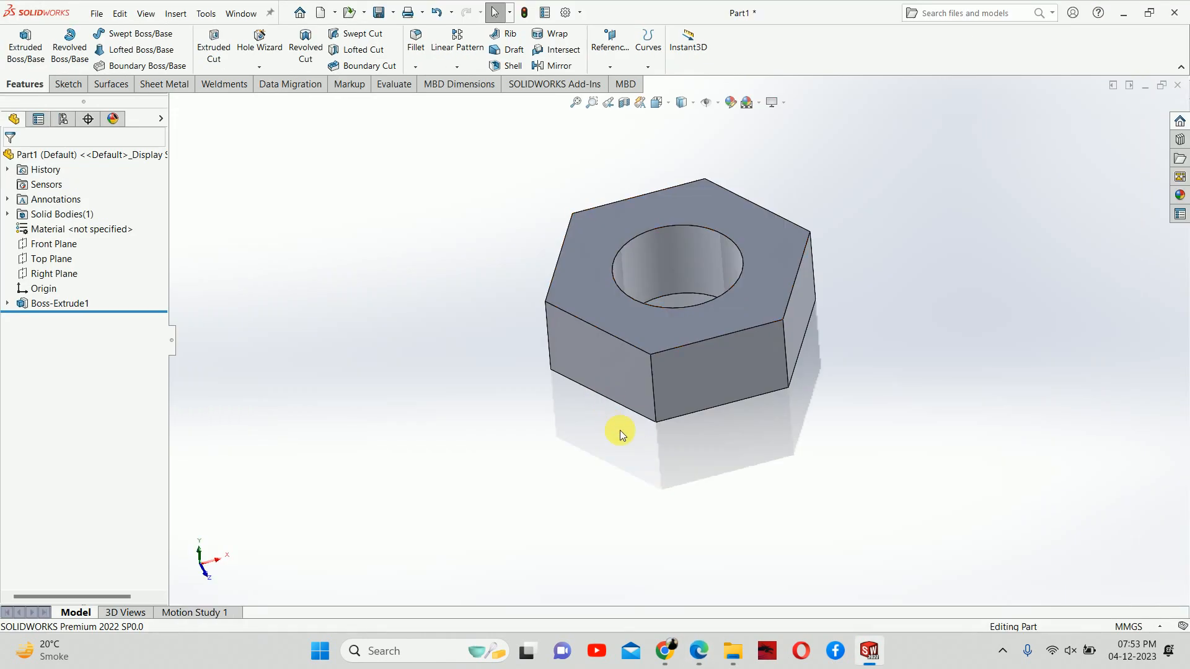
middle_click_drag(620, 505, 651, 470)
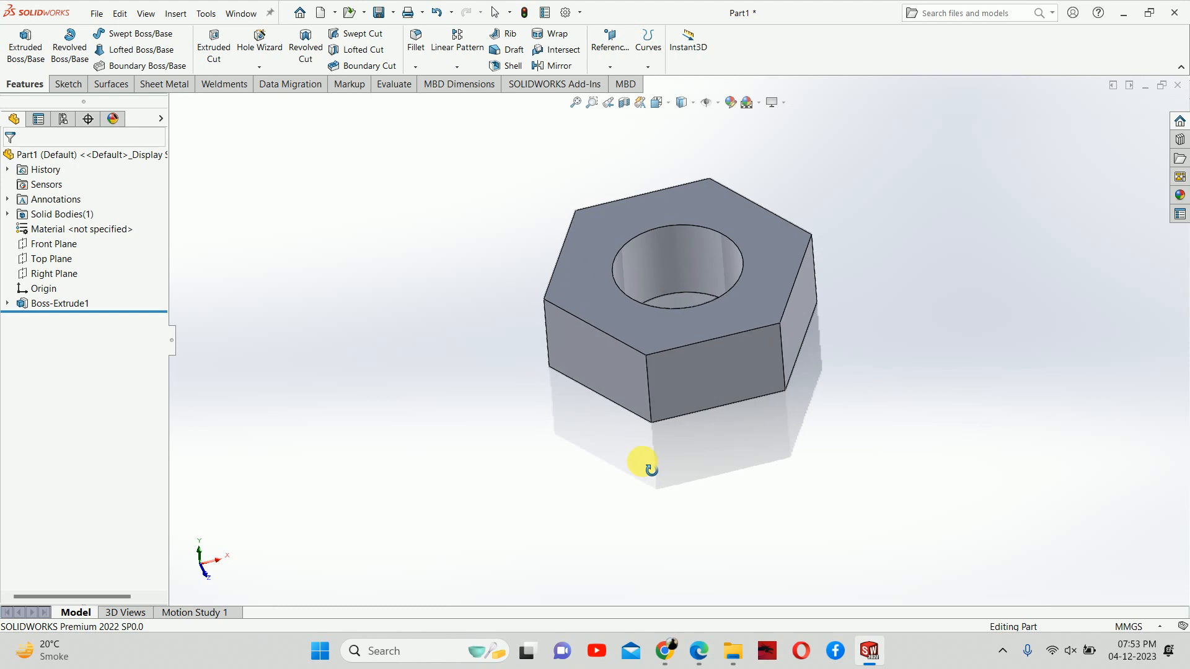
left_click(411, 38)
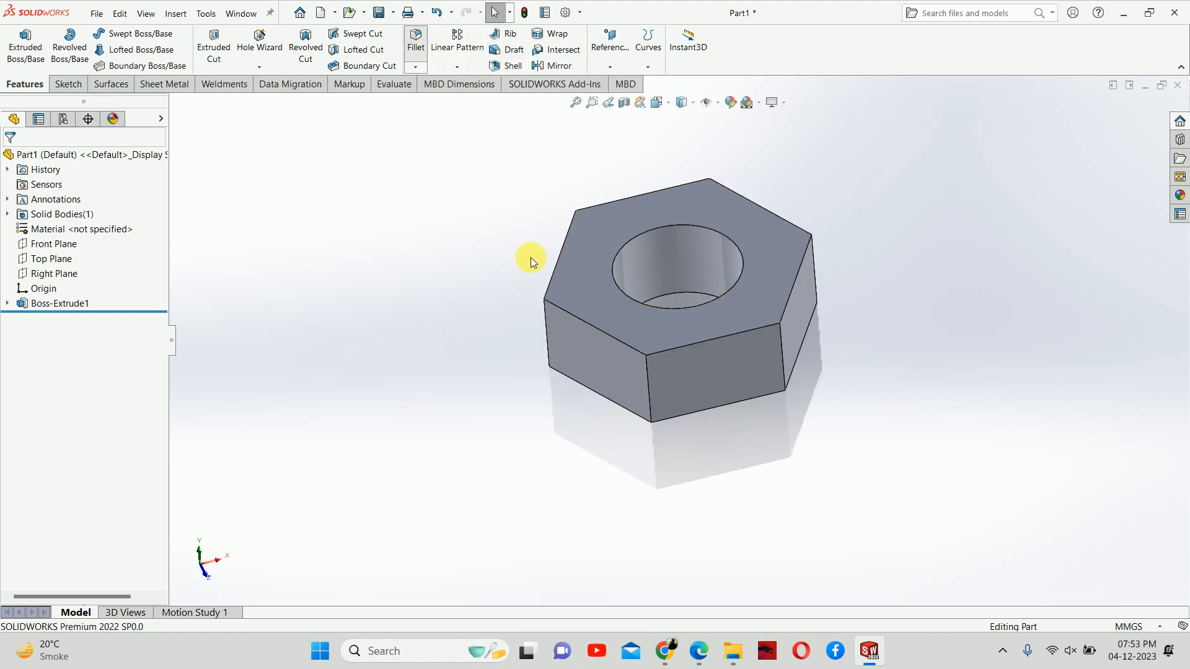
left_click(576, 323)
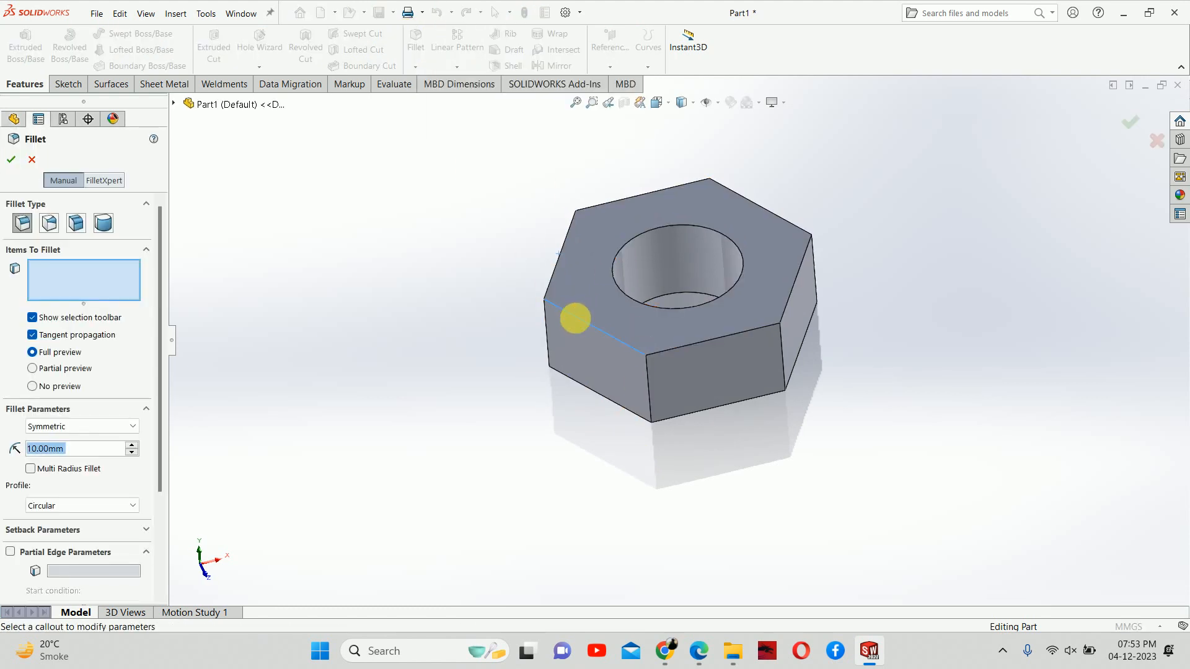
left_click(563, 248)
middle_click_drag(715, 357, 697, 295)
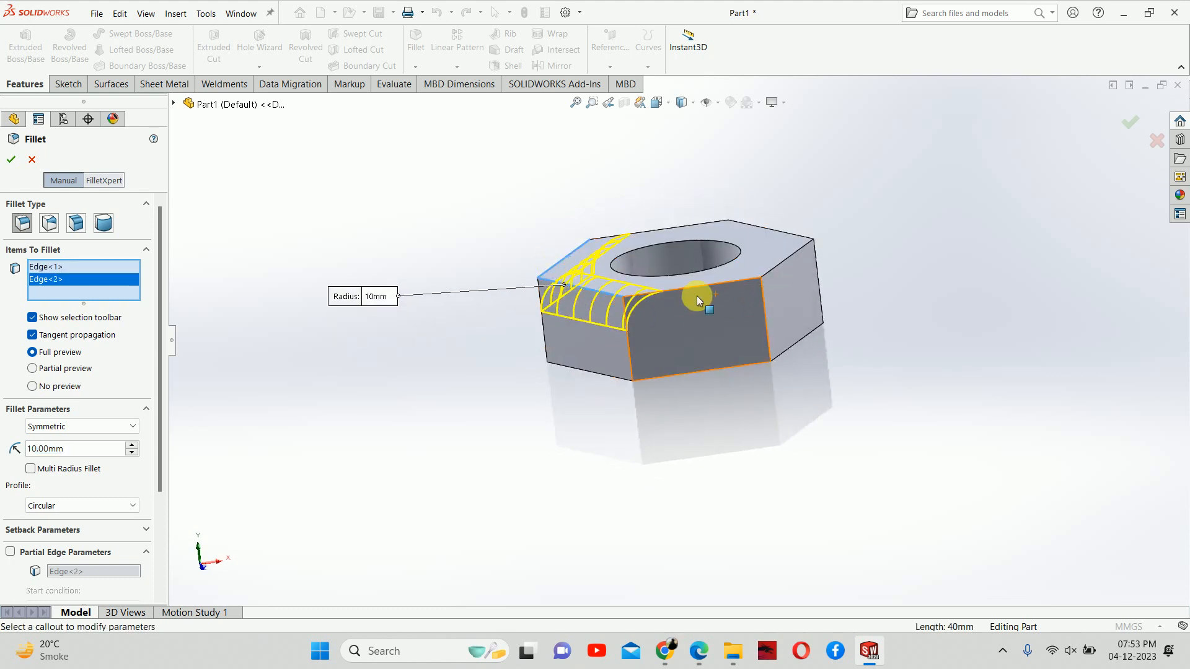
left_click(744, 278)
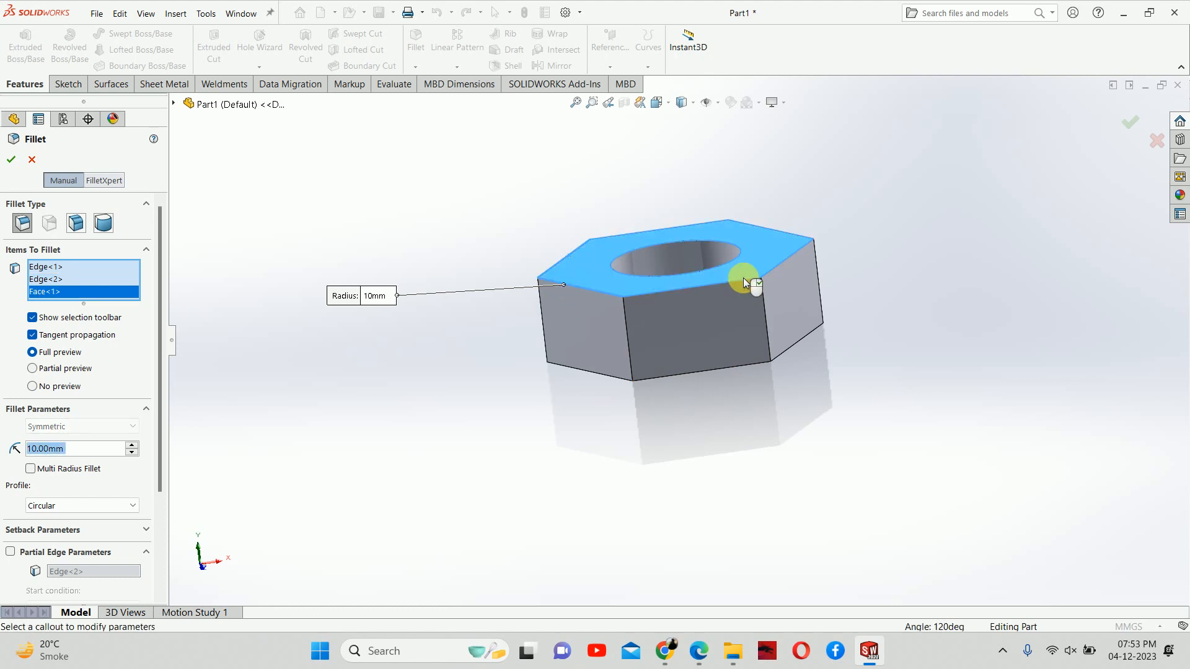
left_click(742, 277)
left_click(739, 280)
left_click(783, 265)
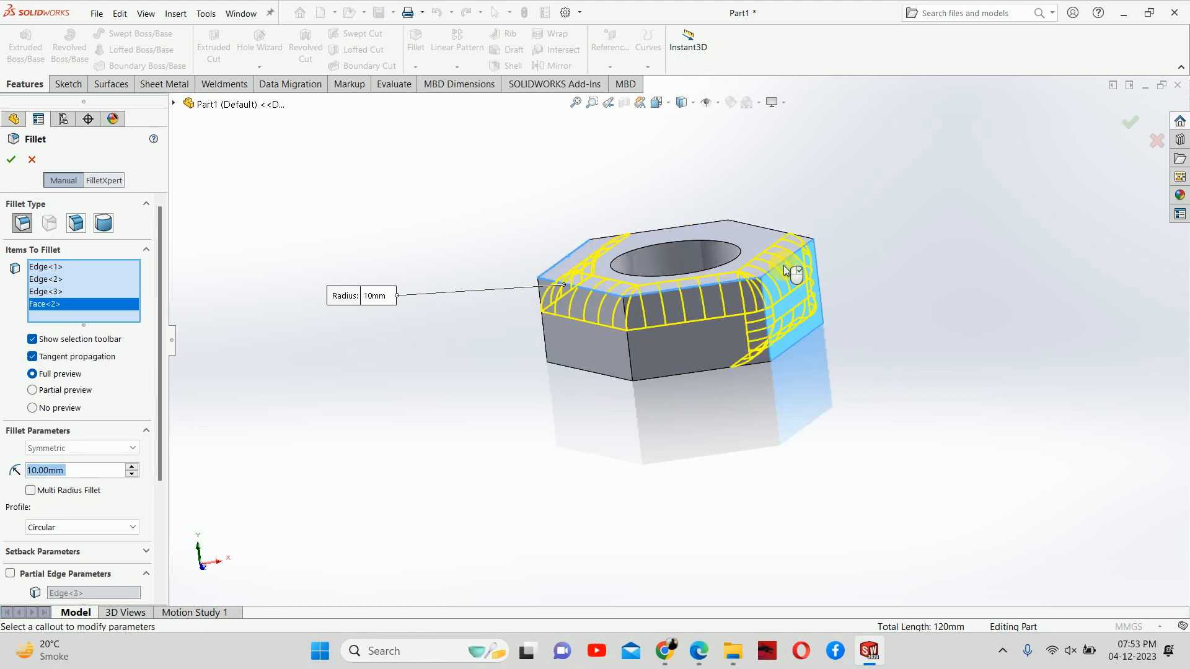
middle_click_drag(792, 290, 788, 319)
left_click(780, 284)
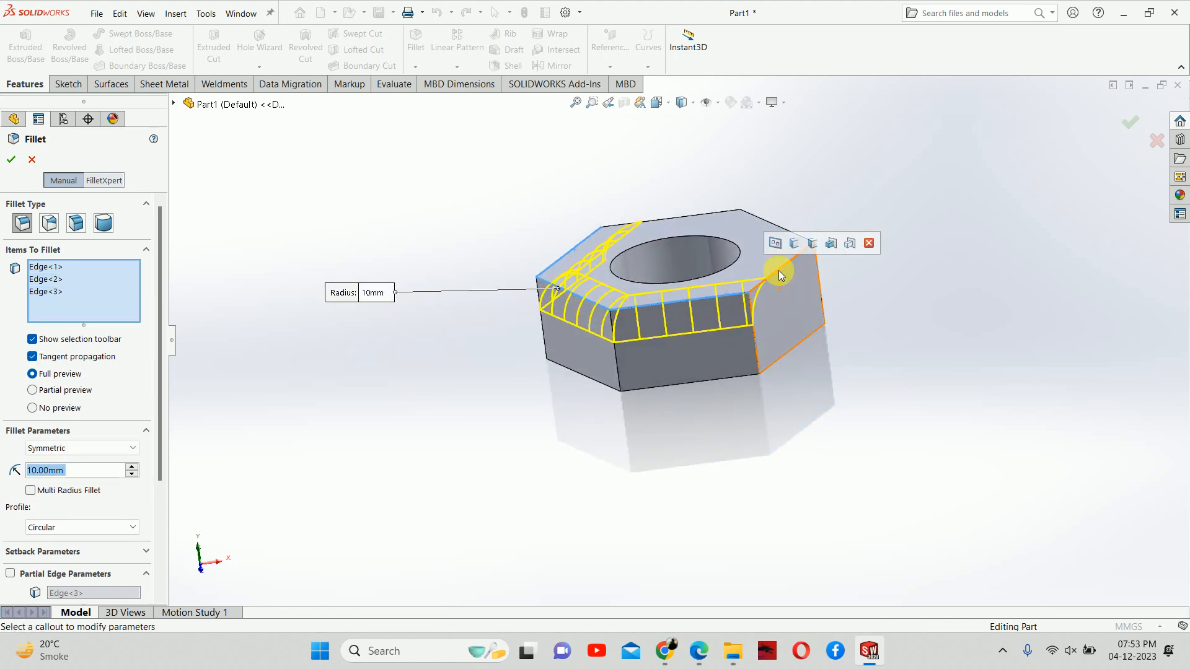
left_click(779, 271)
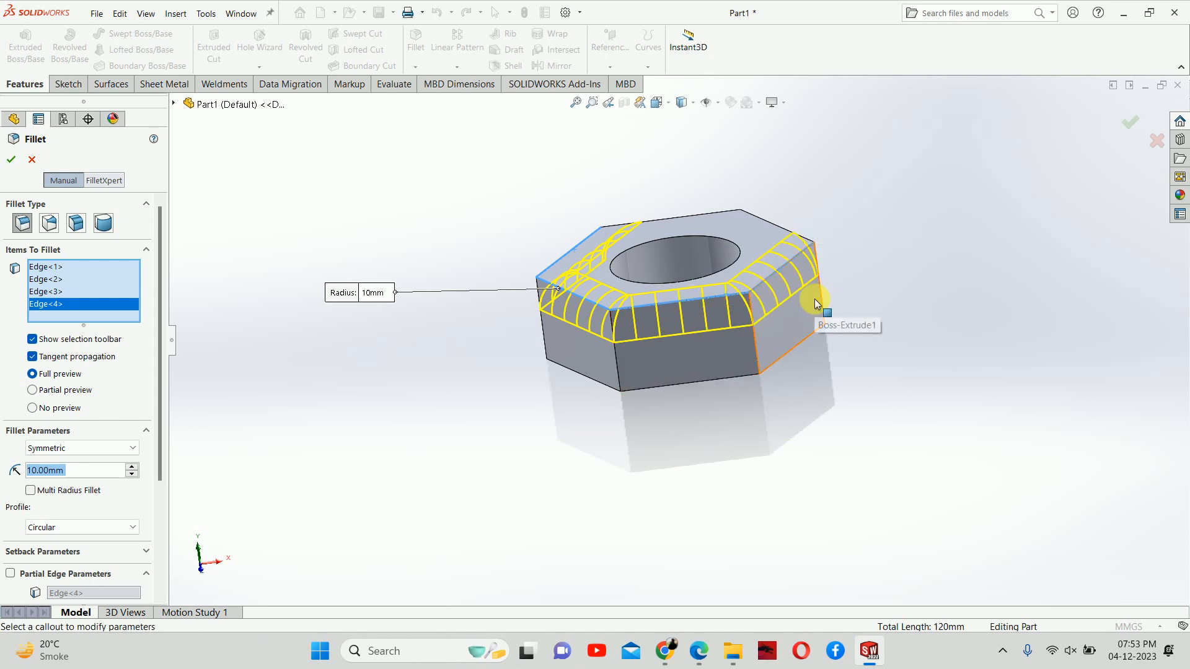
key("Escape")
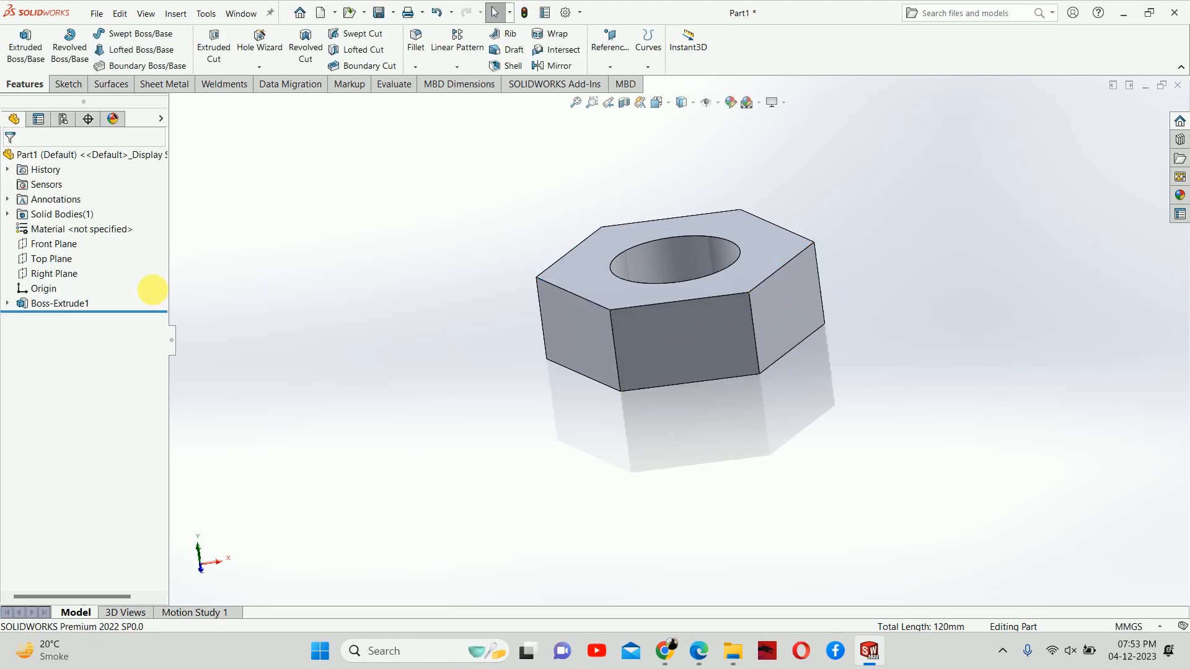
Step: Start a sketch on the Front Plane and check the nut's rounded upper corner in the PDF drawing
left_click(60, 247)
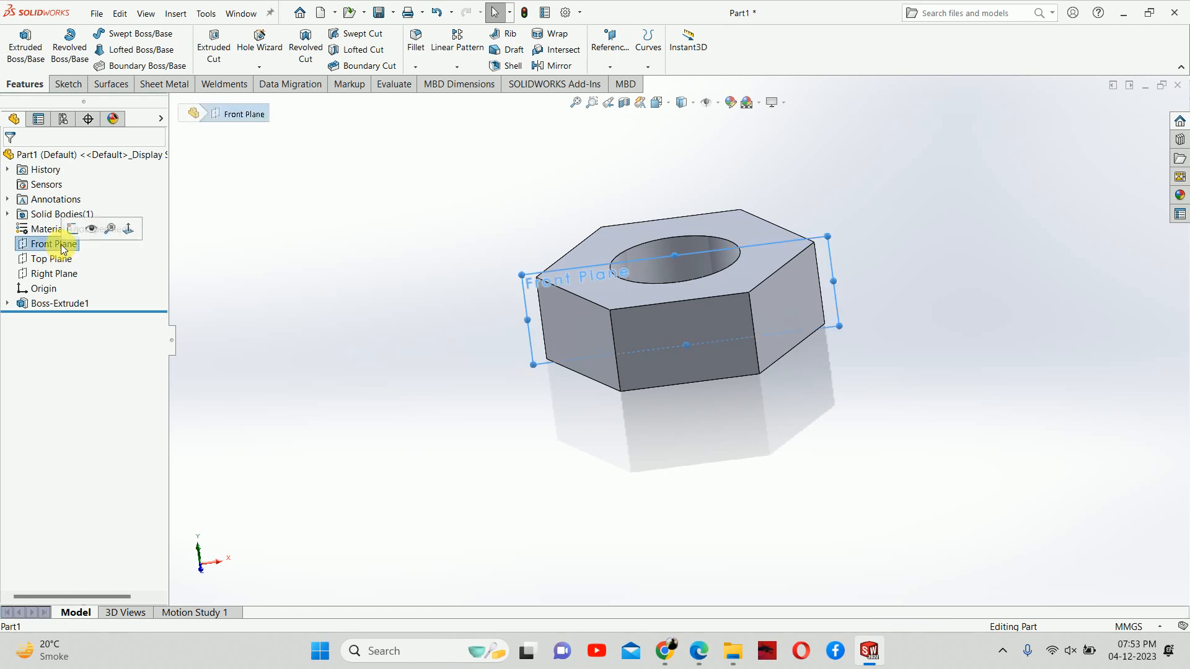
left_click(73, 229)
scroll(610, 406, "up", 1)
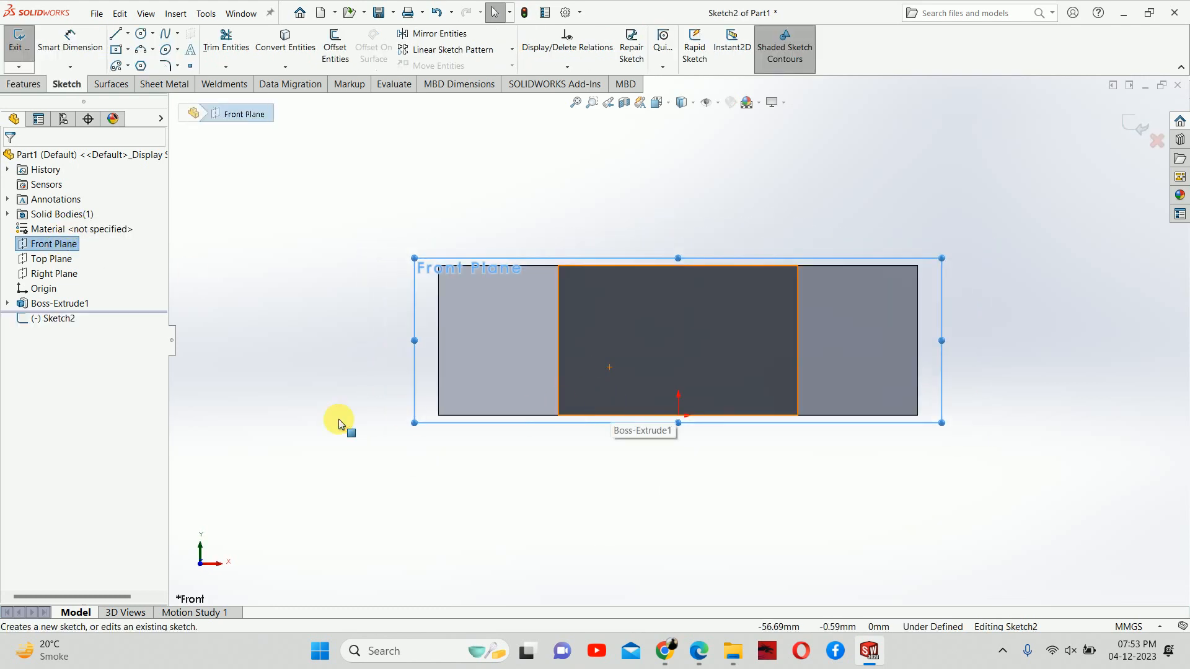
left_click(339, 419)
scroll(436, 325, "down", 2)
left_click(702, 658)
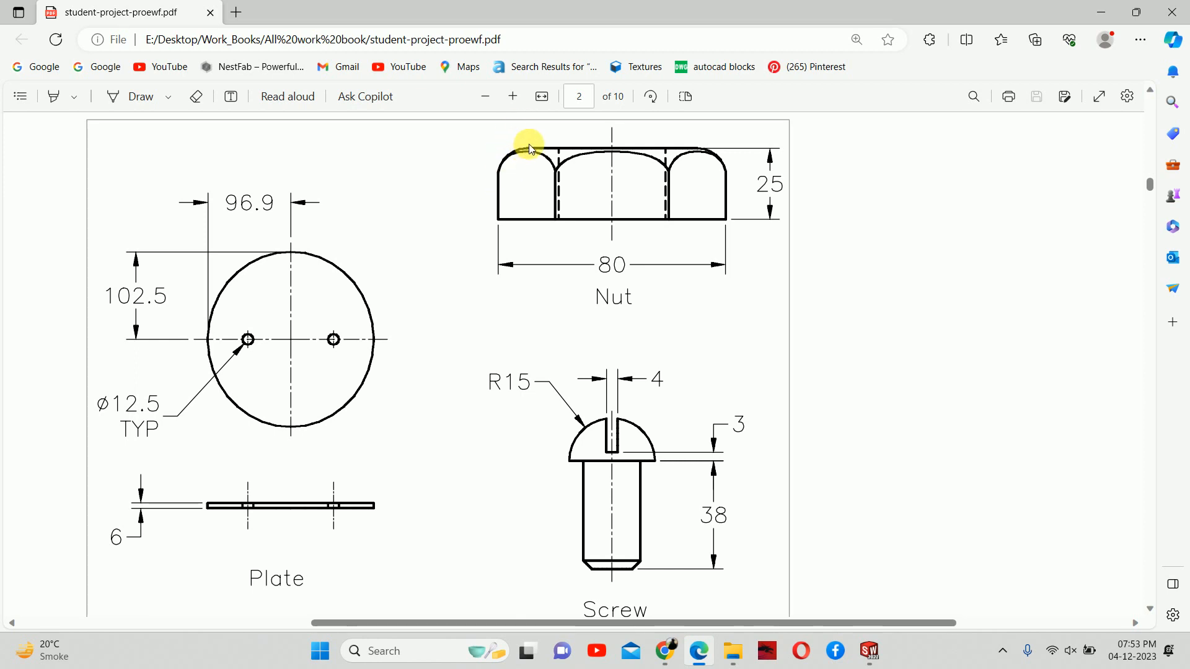
left_click(1102, 14)
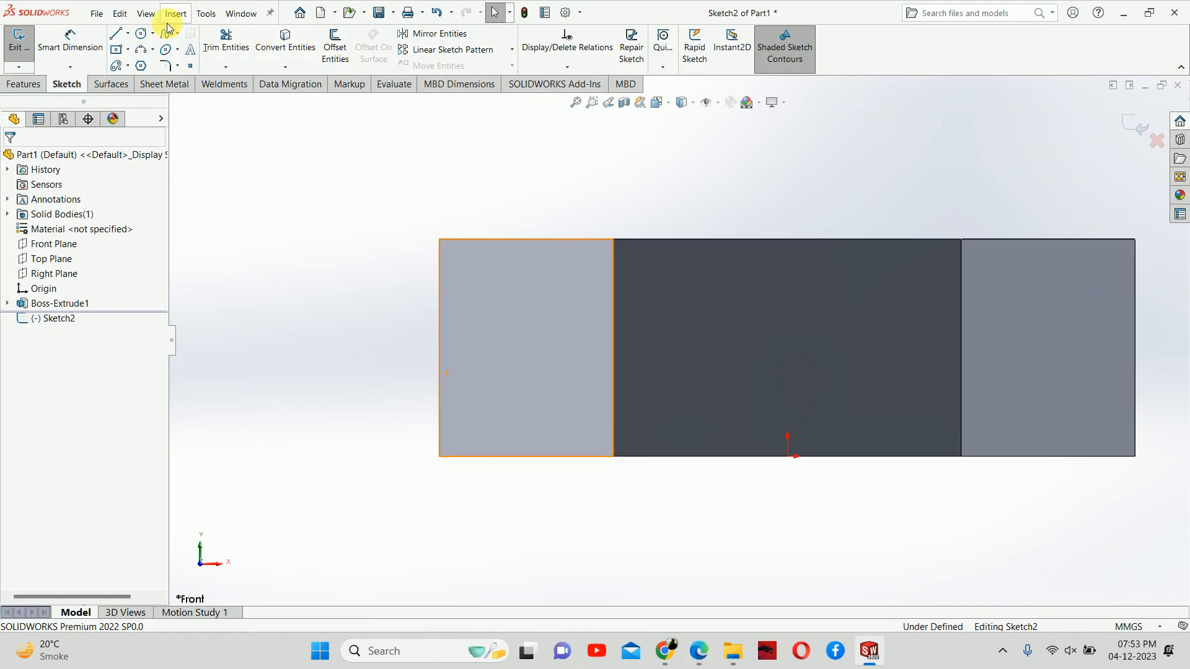
Step: Sketch two connected lines from the nut's upper-left corner: about 4.8 mm along the side edge and about 6 mm along the top edge
left_click(116, 34)
scroll(450, 288, "down", 2)
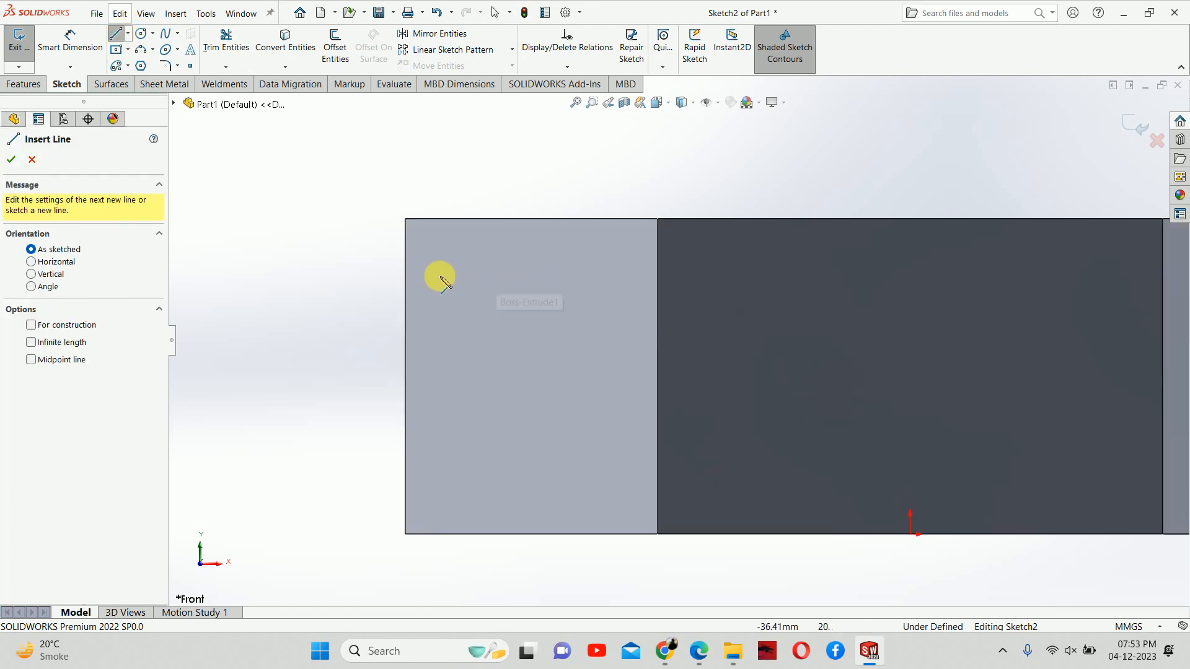
left_click(406, 280)
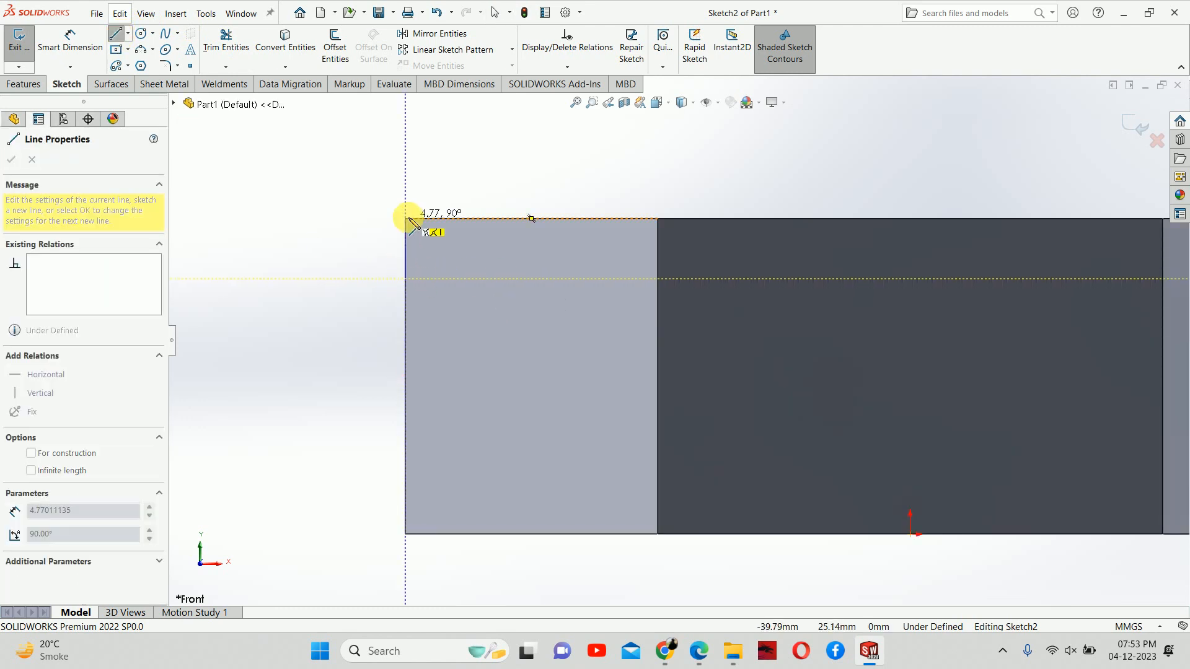
left_click(406, 218)
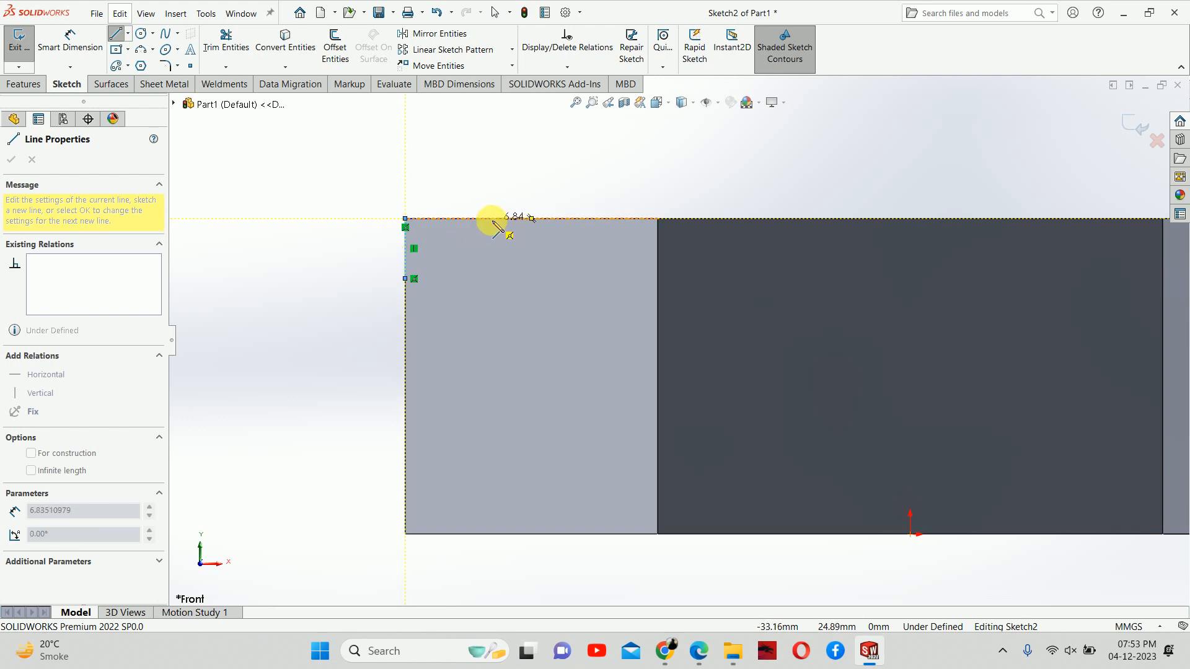
left_click(485, 218)
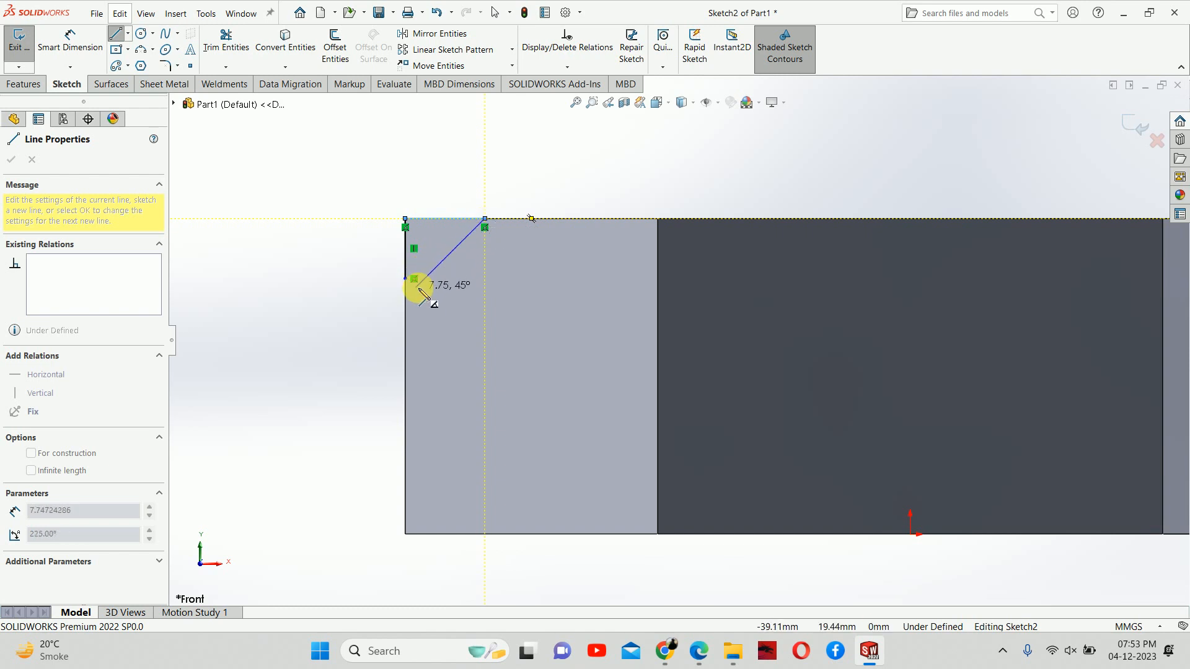
key("Escape")
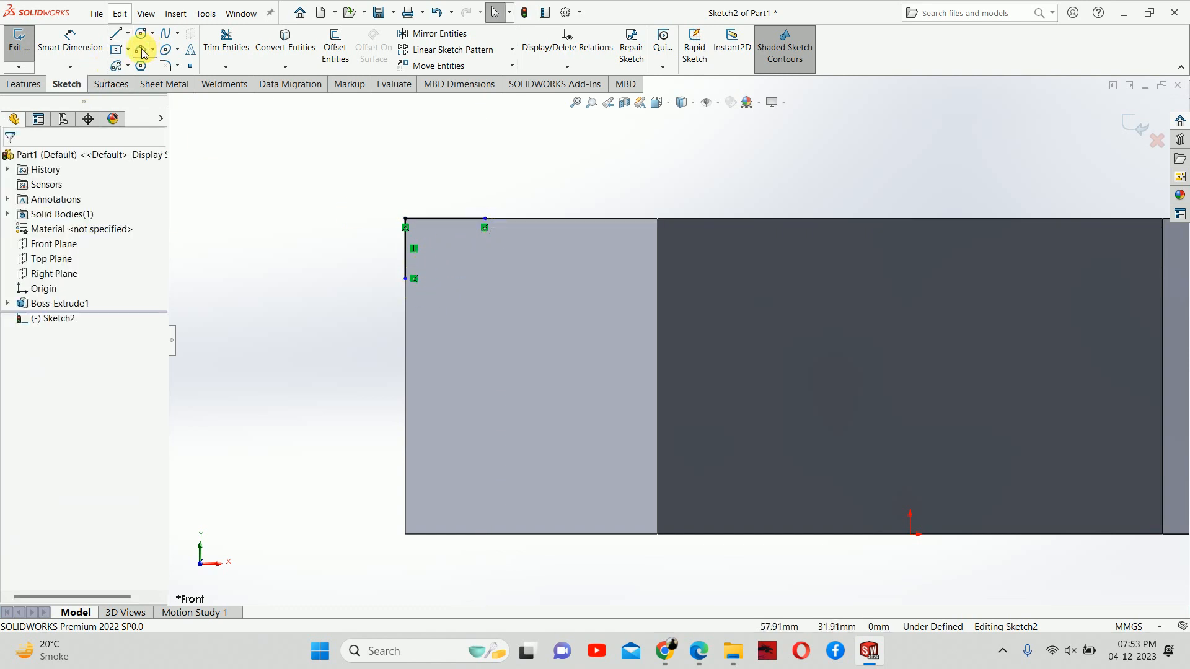
Step: Close the corner profile with a three-point arc spanning about 7.9 mm between the free ends of the two lines, bulging toward the corner
left_click(142, 49)
left_click(405, 279)
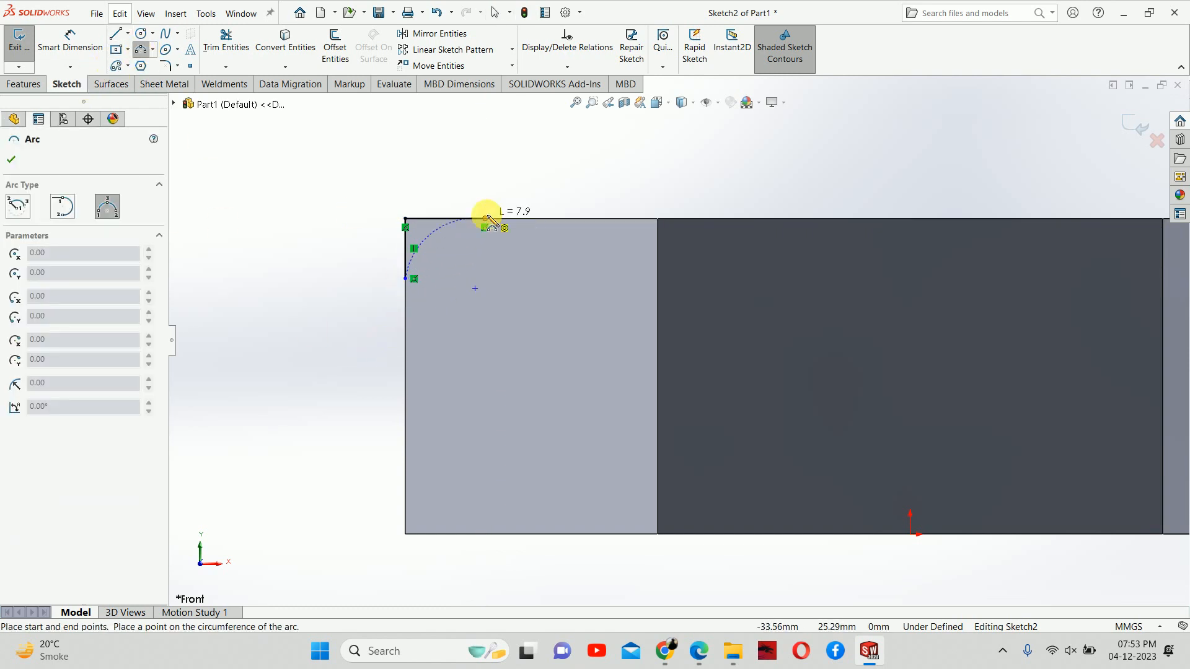
left_click(486, 219)
scroll(438, 234, "down", 3)
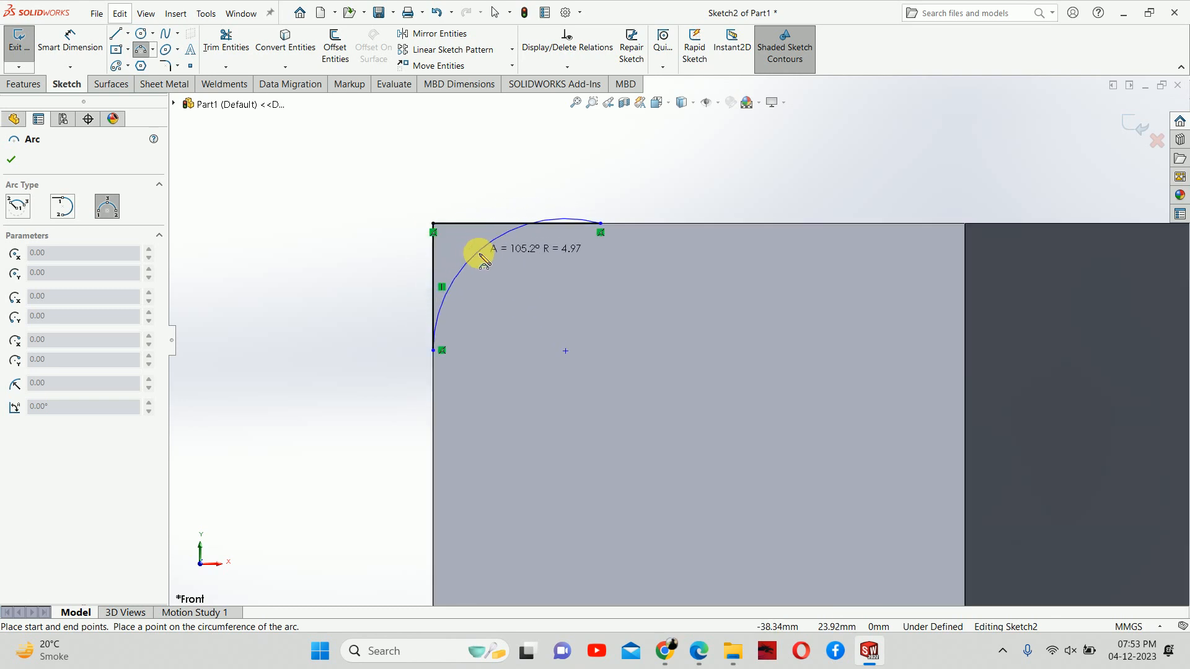
scroll(492, 265, "down", 3)
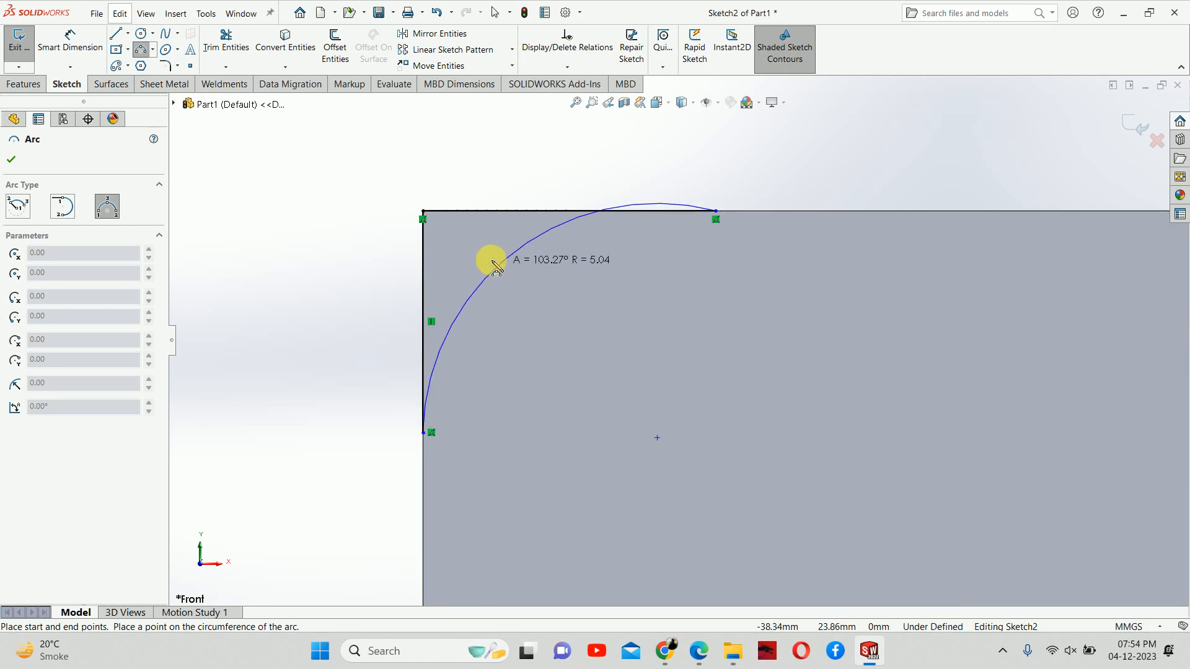
left_click(502, 296)
key("Escape")
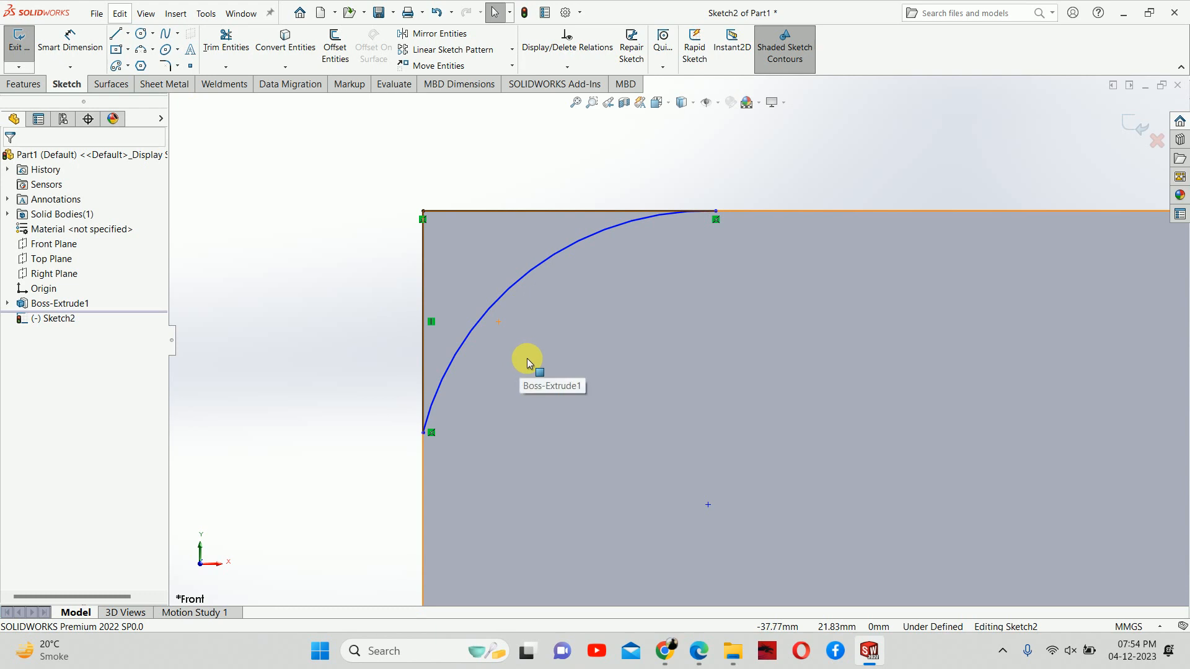
Step: Check the nut's corner curve in the PDF drawing and make the arc tangent to the horizontal line
left_click_drag(583, 299, 572, 274)
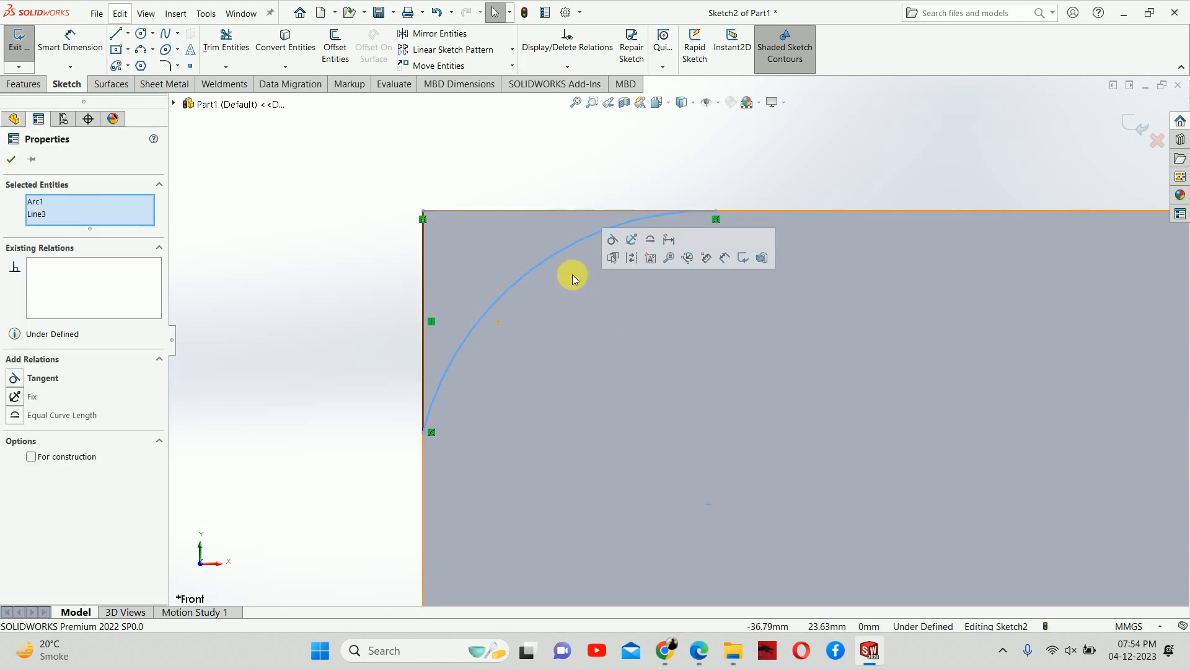
left_click(563, 196)
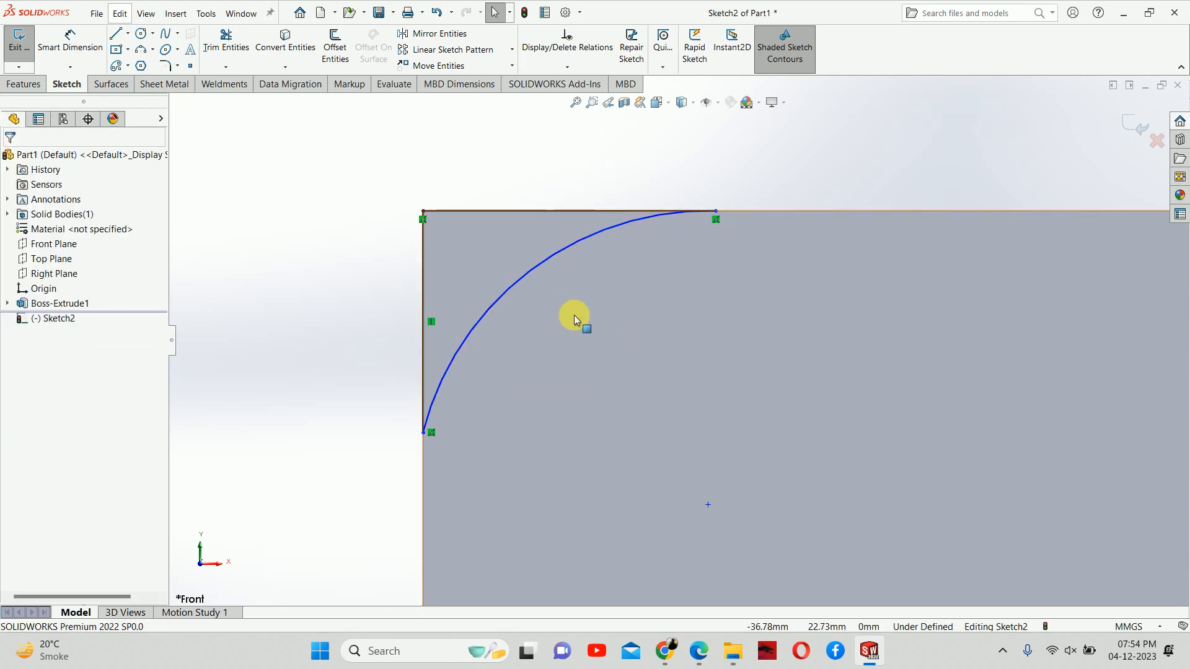
left_click(698, 651)
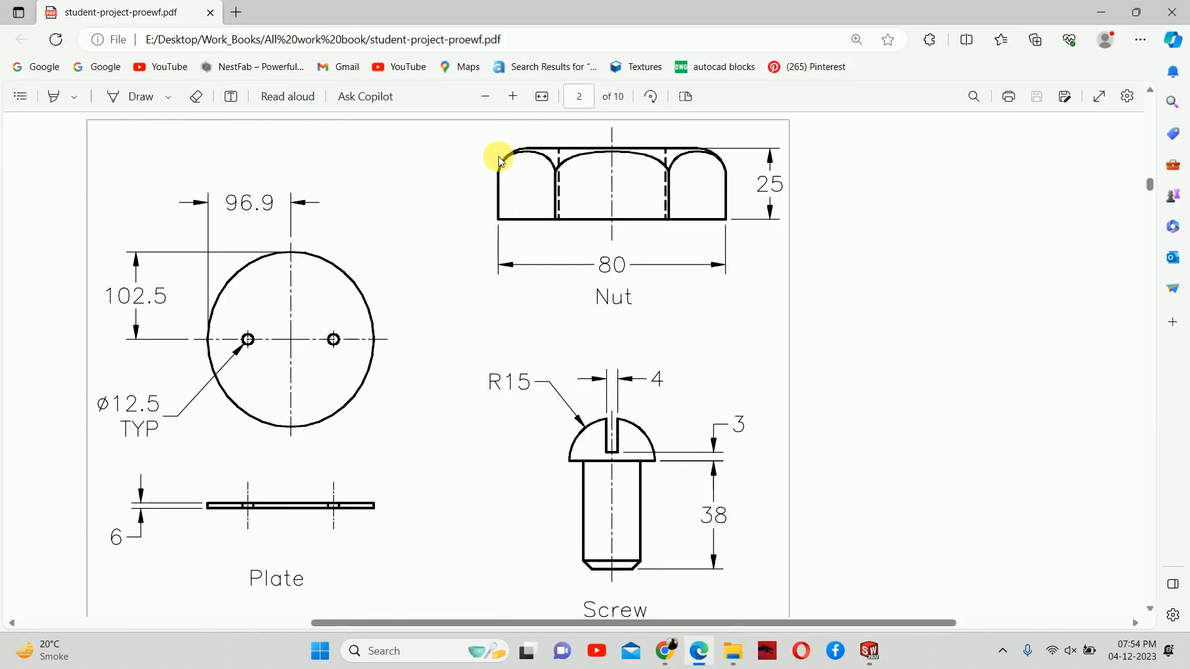
left_click(1103, 8)
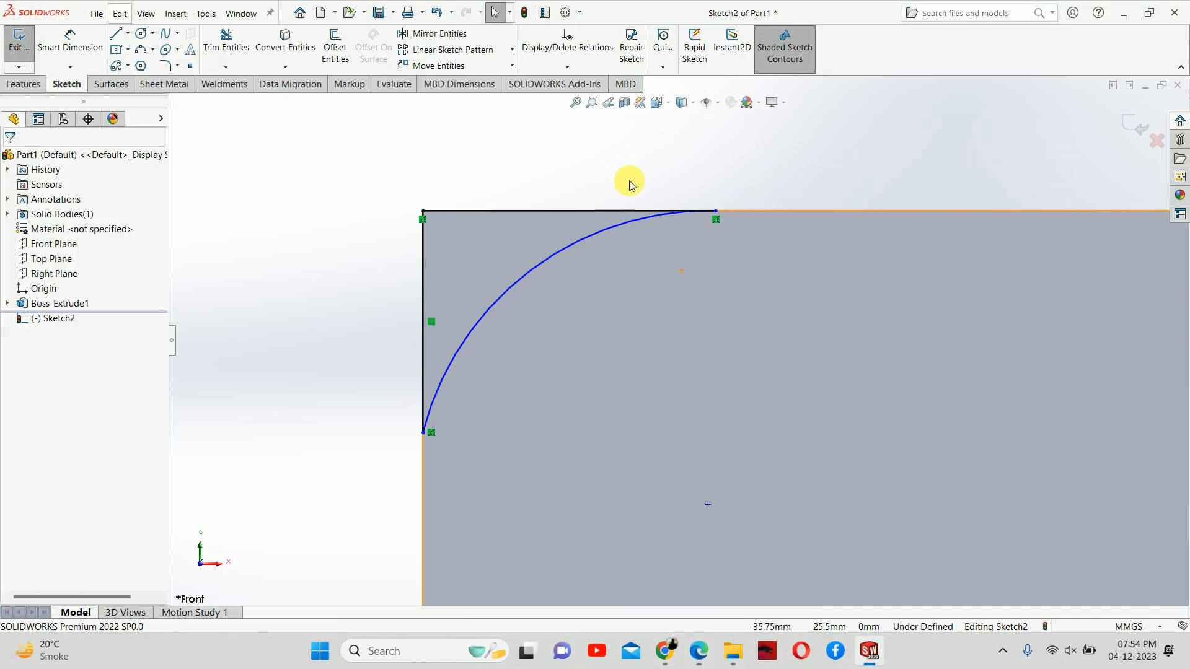
left_click_drag(642, 168, 580, 281)
left_click(616, 222)
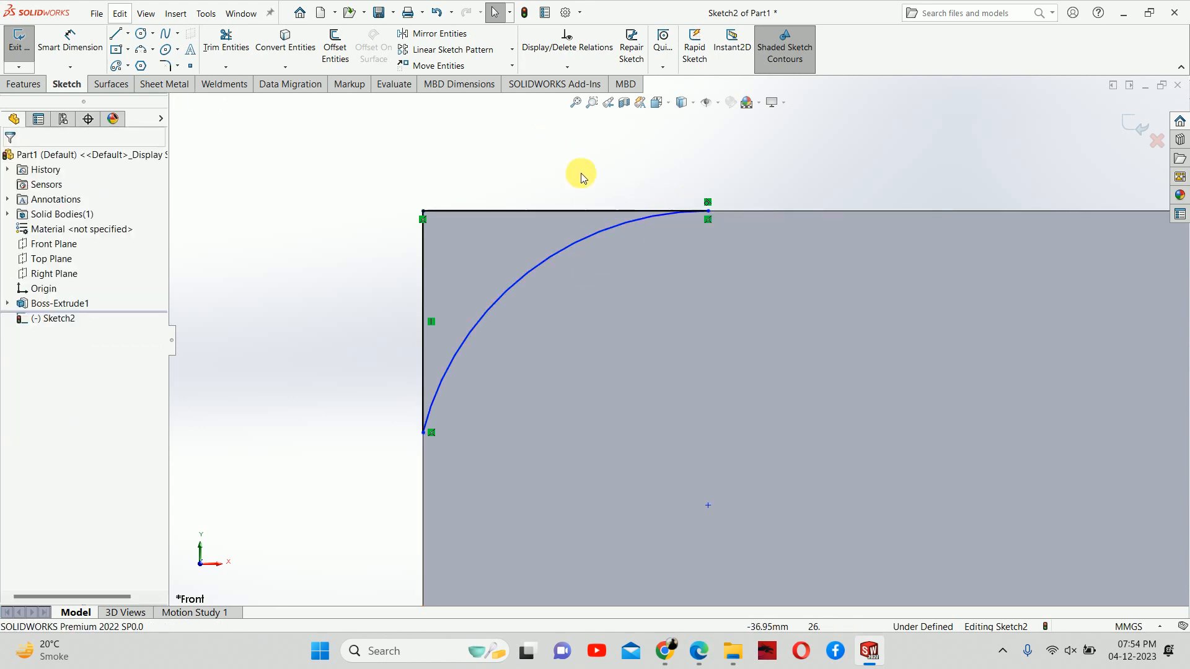
Step: Move the arc's upper endpoint along the nut's top edge to about X -32.3 mm and compare the curve with the PDF drawing
left_click(710, 210)
mouse_move(793, 211)
left_mouse_down()
mouse_move(739, 224)
mouse_move(843, 210)
mouse_move(780, 211)
left_mouse_up()
scroll(790, 293, "up", 6)
scroll(791, 299, "up", 4)
scroll(799, 371, "down", 2)
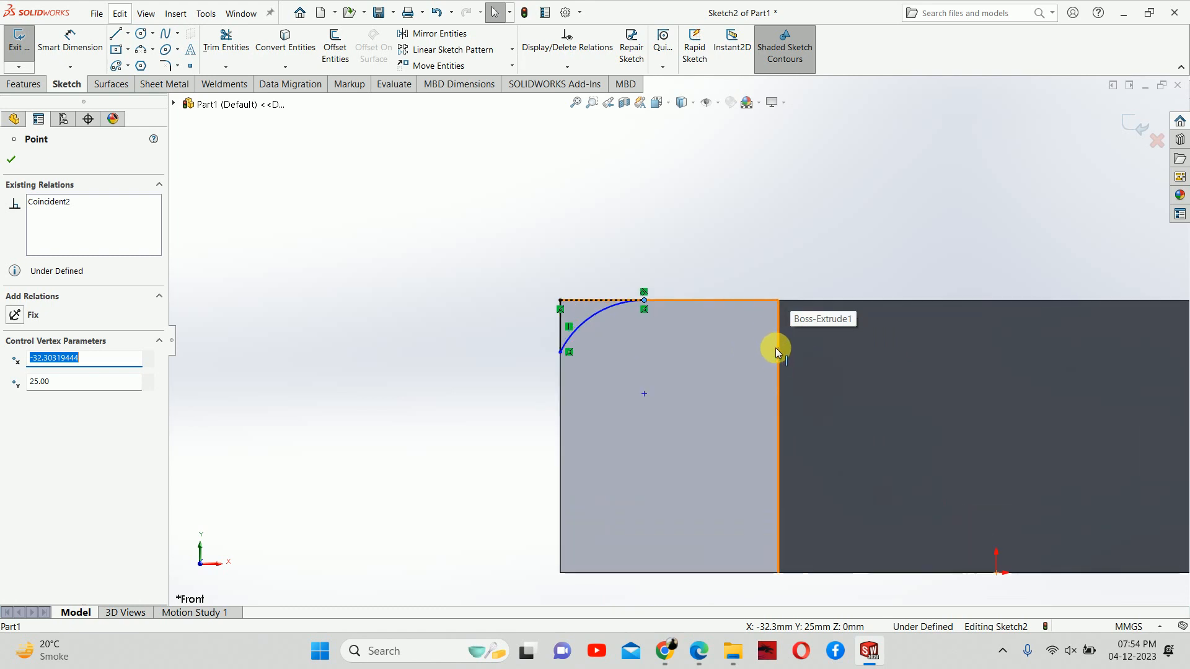
left_click(678, 243)
scroll(649, 291, "down", 2)
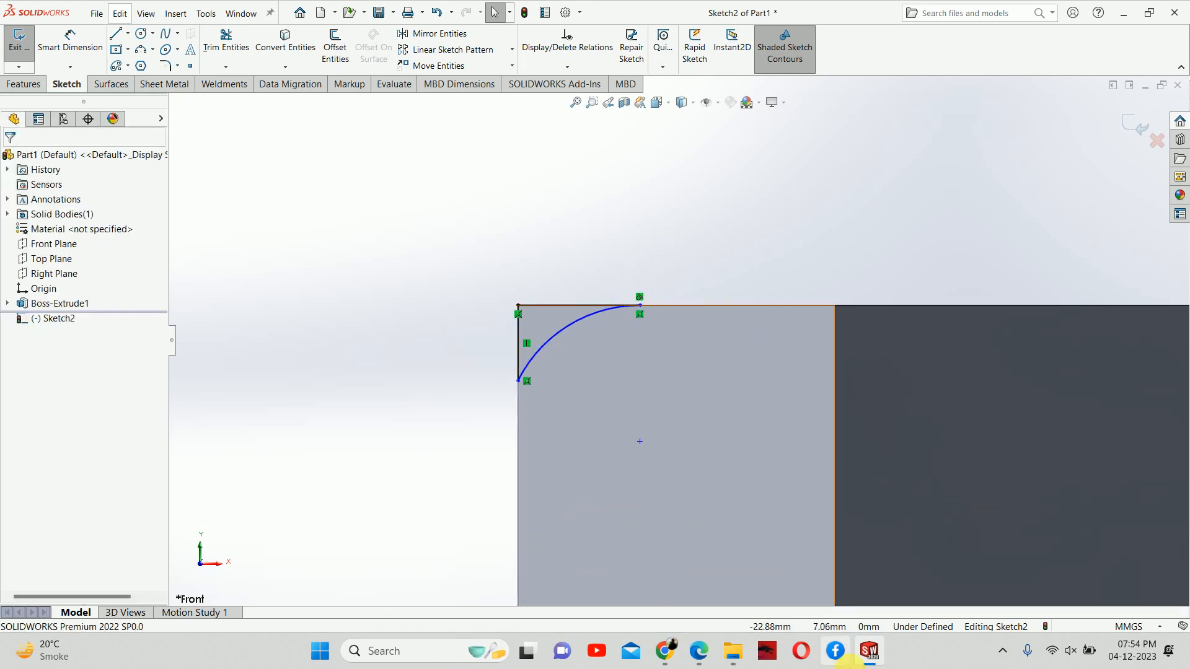
left_click(699, 653)
left_click(699, 654)
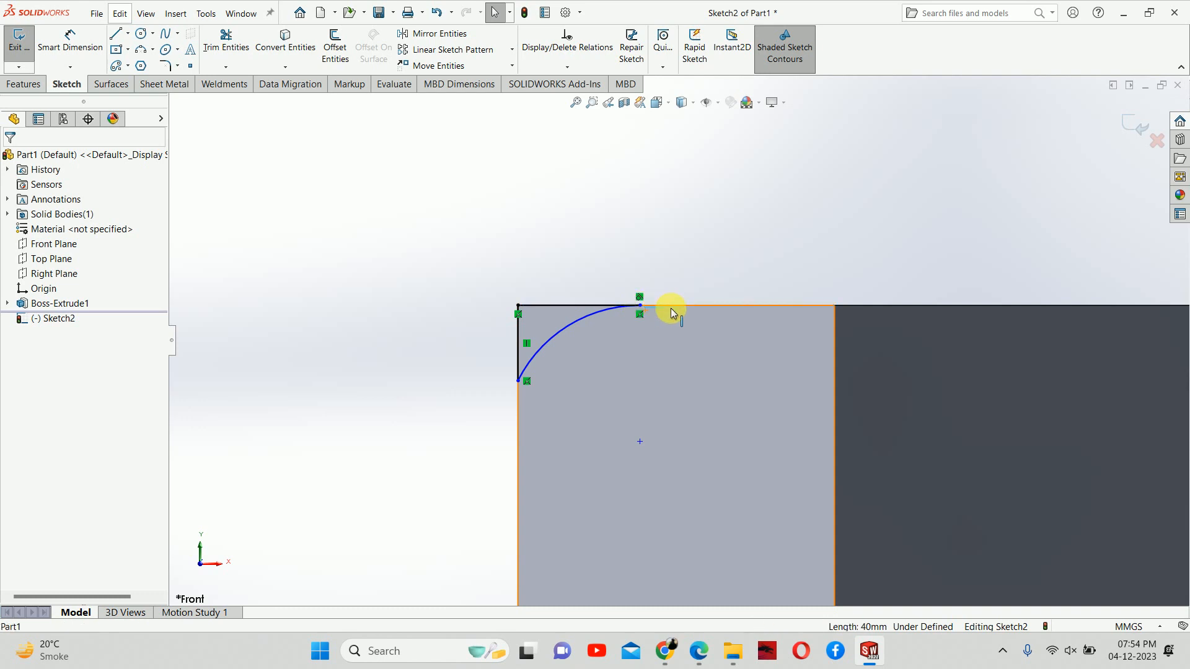
Step: Move the arc's lower endpoint down the side edge, making the corner profile about 8.1 mm wide, and compare it with the PDF's nut
scroll(689, 260, "down", 4)
mouse_move(589, 386)
left_mouse_down()
mouse_move(691, 388)
mouse_move(602, 384)
mouse_move(594, 417)
mouse_move(592, 405)
left_mouse_up()
left_click(422, 363)
scroll(565, 396, "up", 6)
left_click(526, 446)
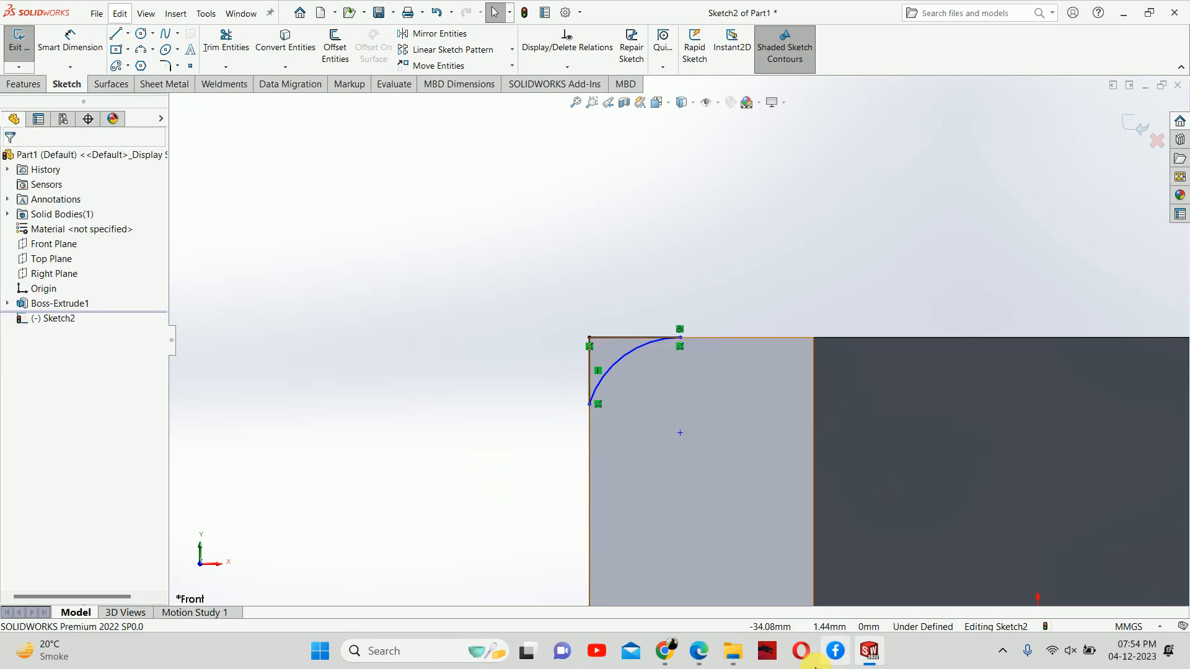
left_click(698, 652)
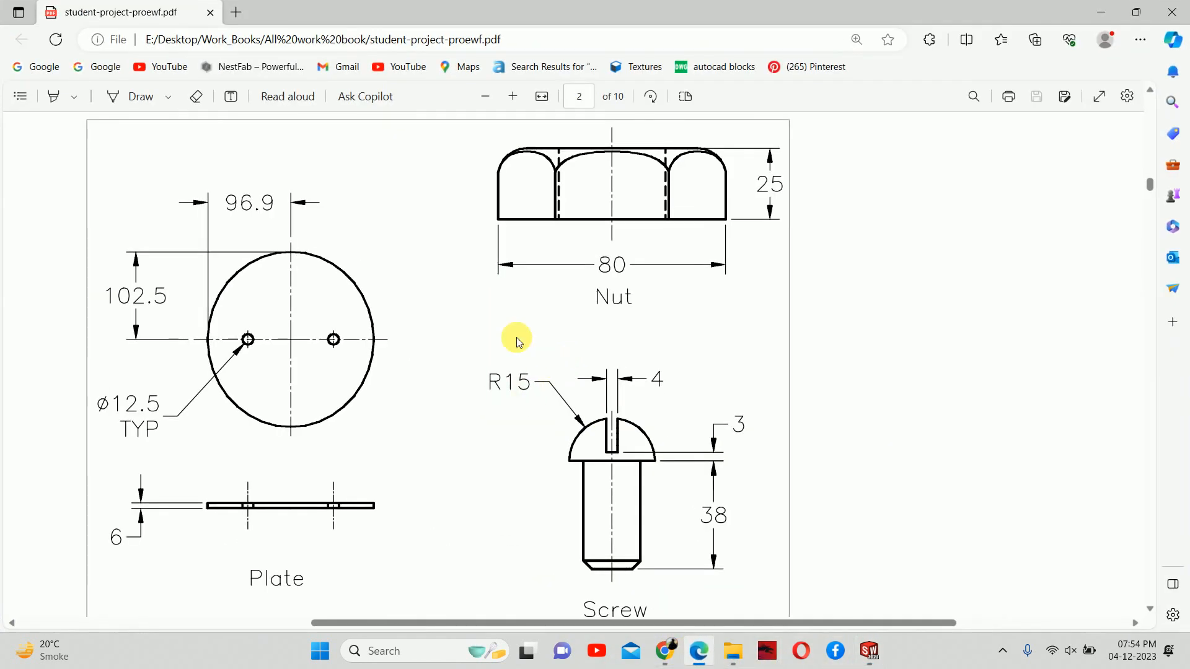
left_click(1102, 11)
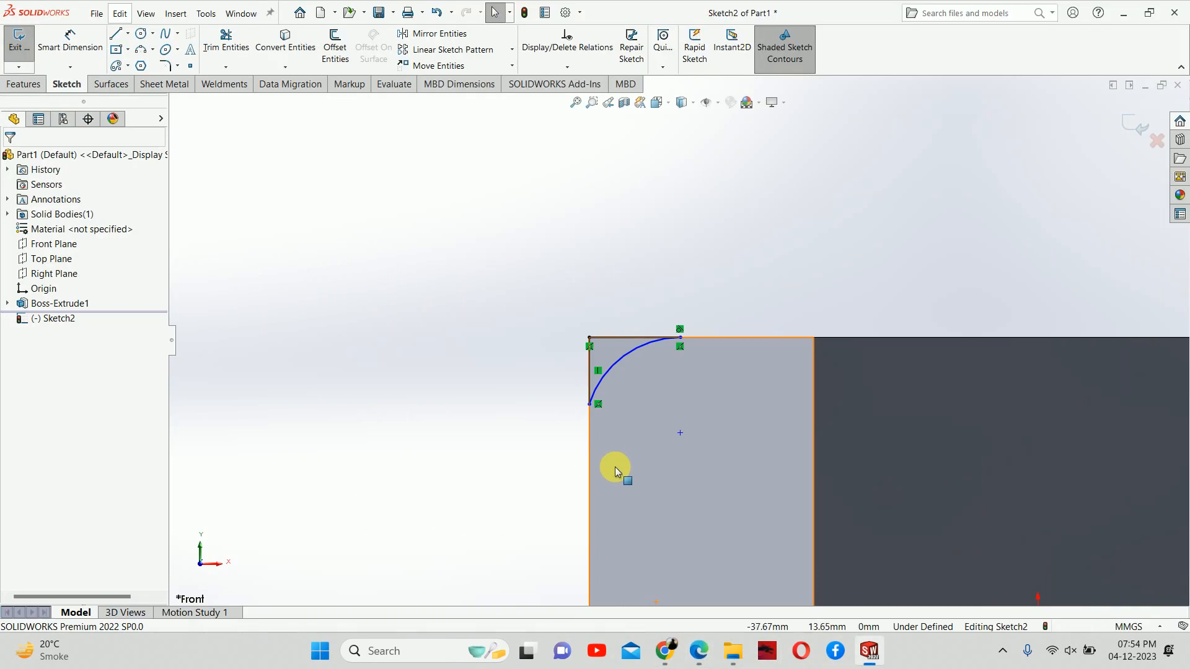
Step: Dimension the corner profile's horizontal line as 8 mm
left_click(609, 339)
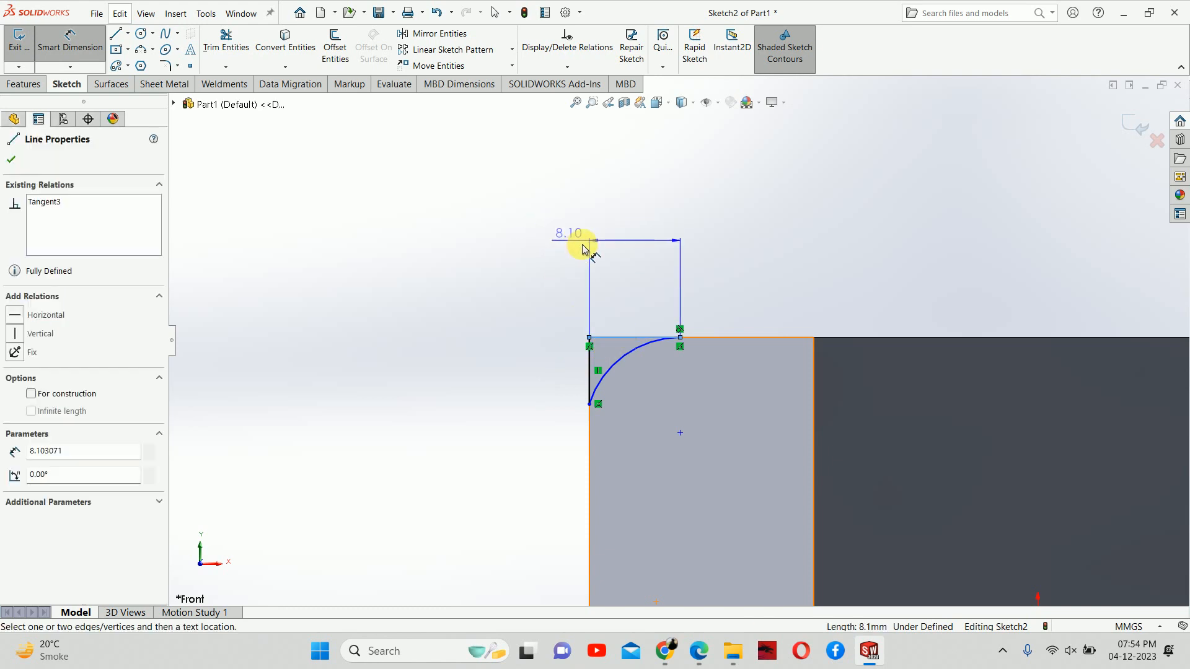
left_click(521, 265)
key("Return")
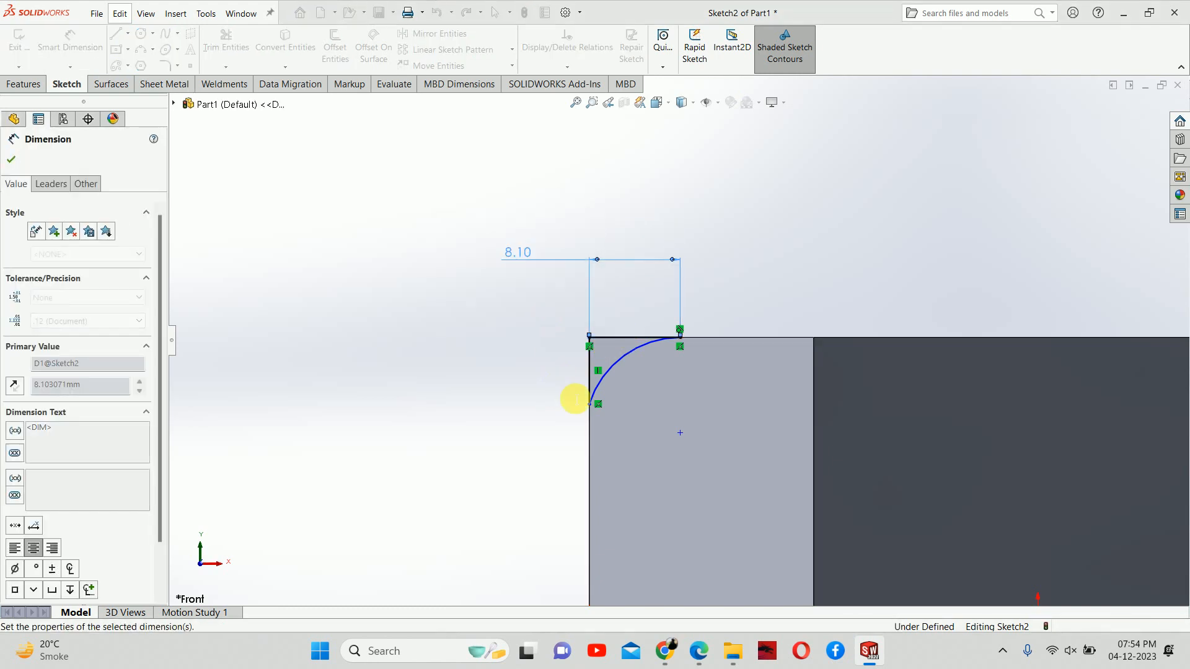
Step: Dimension the corner profile's vertical line as 6 mm
left_click(589, 380)
left_click(497, 376)
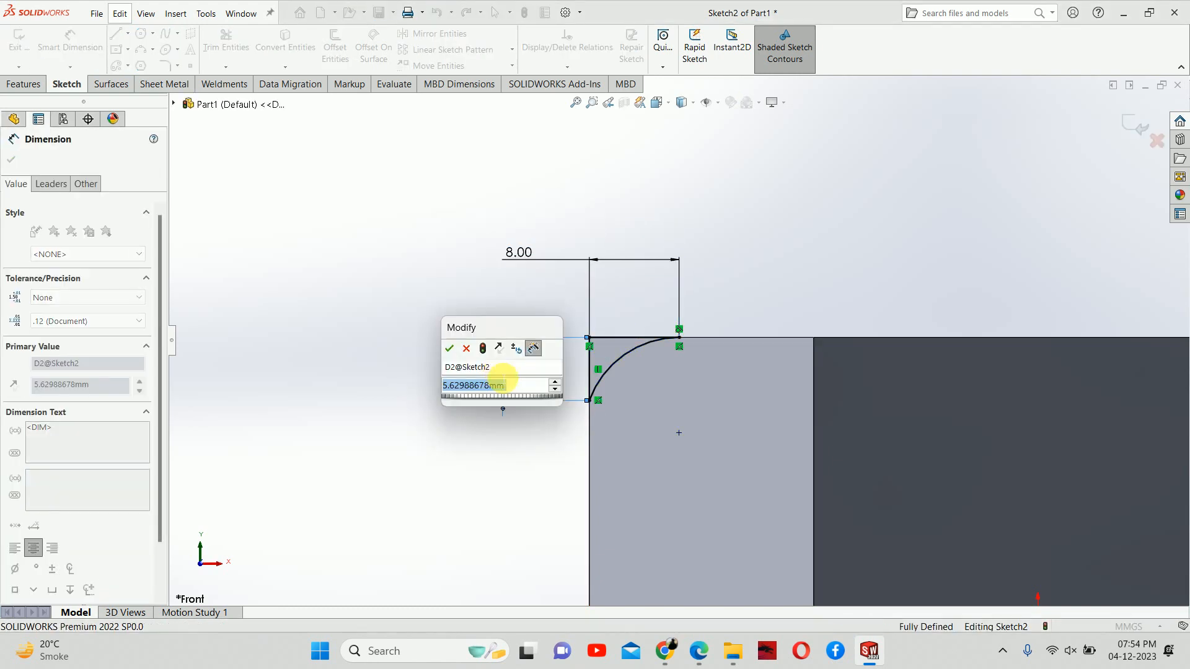
type("6")
key("Return")
key("Escape")
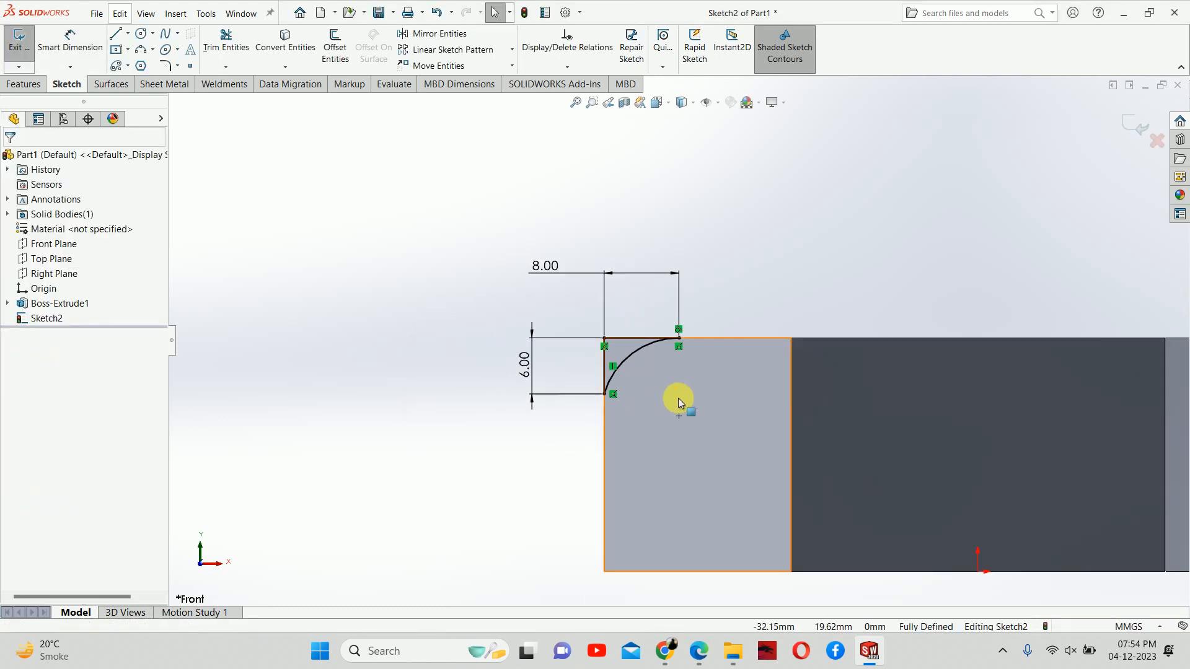
Step: Sketch a vertical centerline from the origin up past the nut's top face and close the sketch
scroll(678, 398, "up", 3)
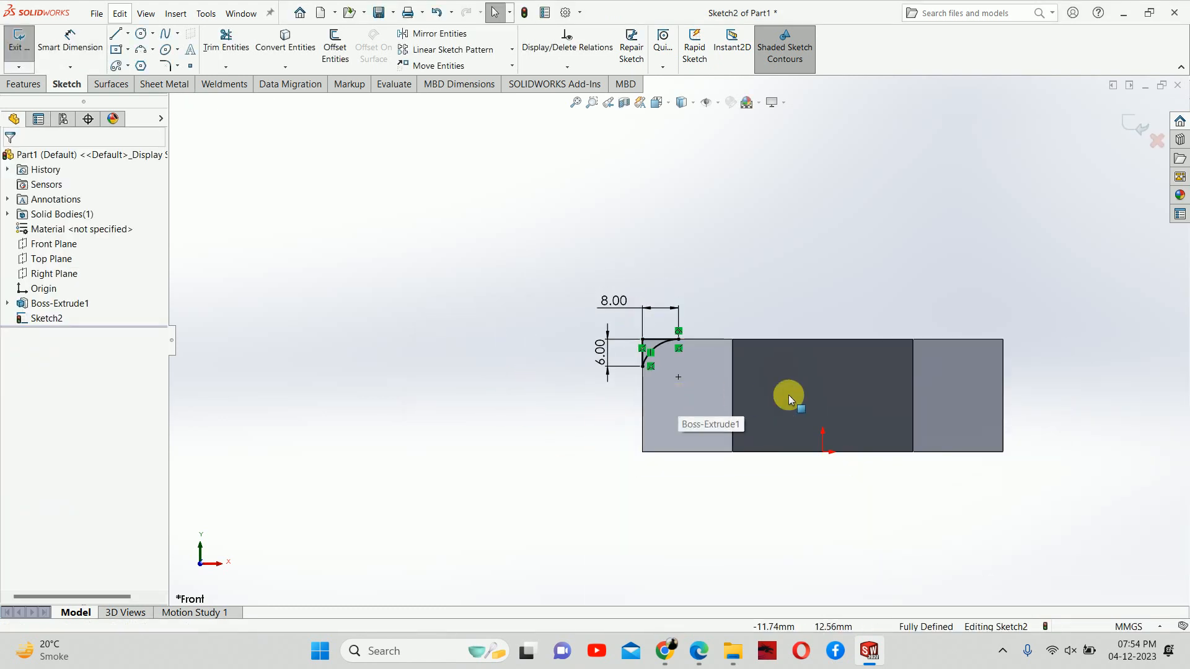
left_click(127, 33)
left_click(149, 65)
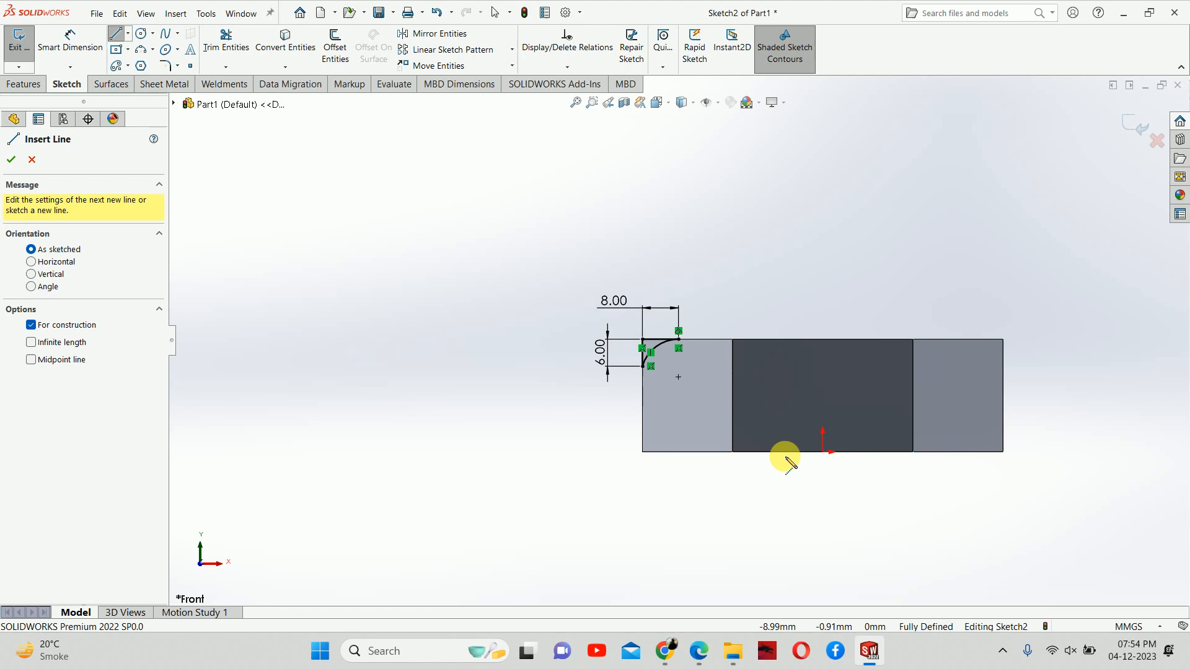
left_click(823, 452)
left_click(823, 304)
key("Escape")
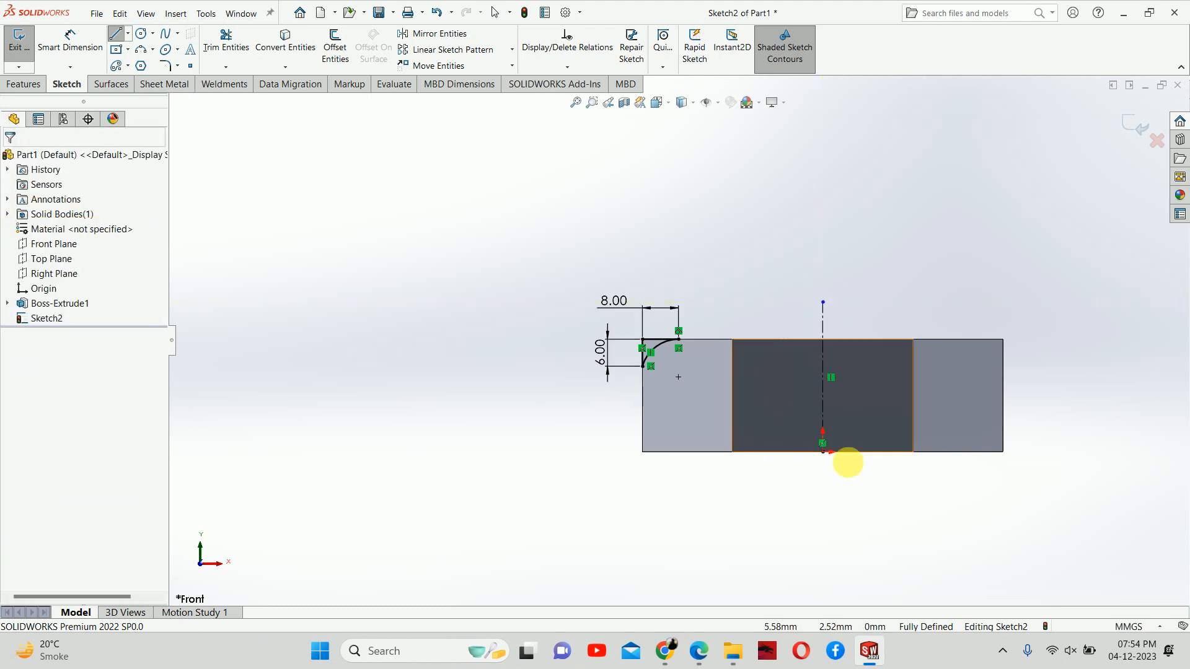
left_click(1136, 125)
Step: Examine how the Front Plane and Right Plane cut through the nut relative to the corner profile sketch
middle_click_drag(712, 339, 673, 378)
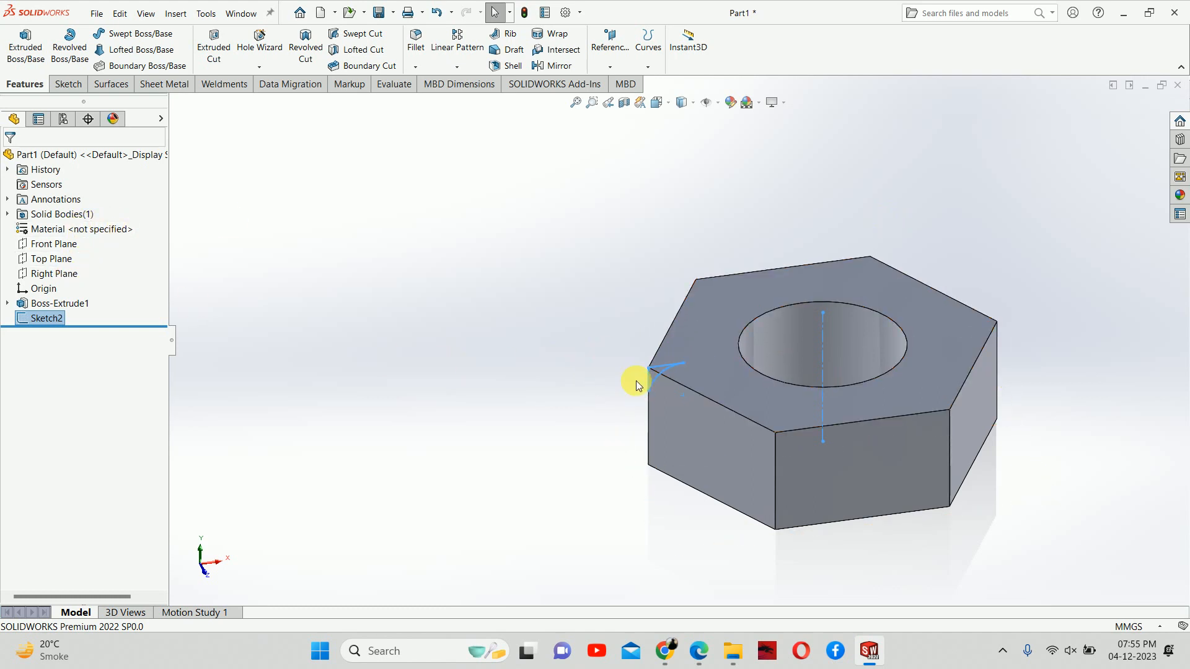
left_click(52, 246)
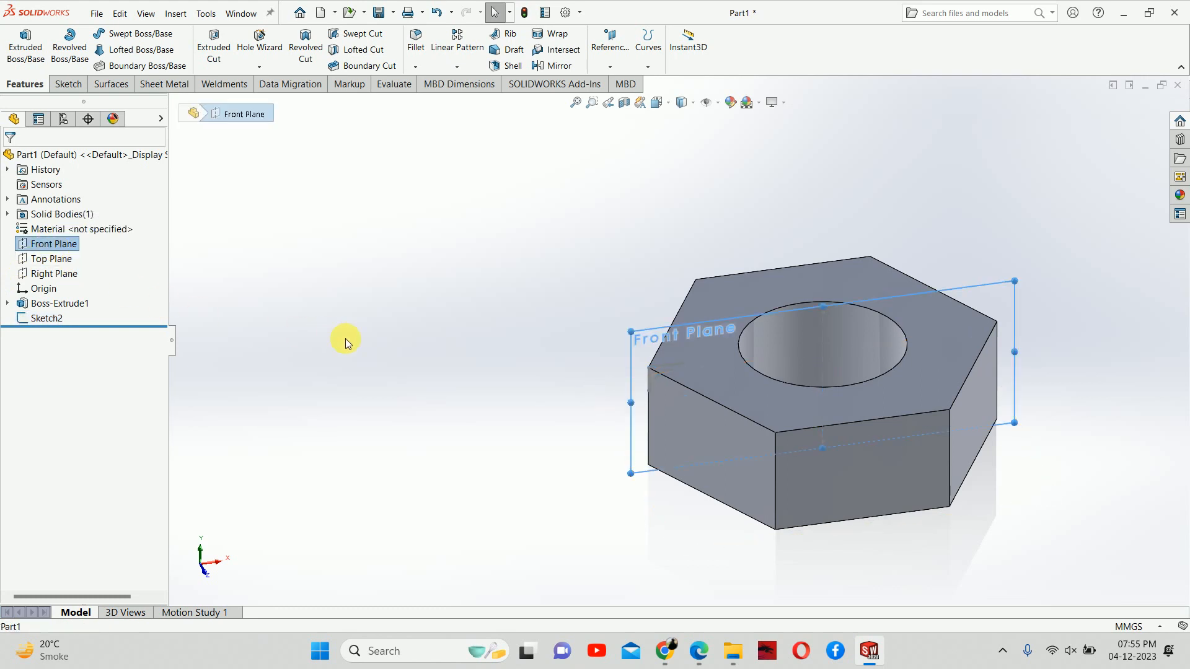
middle_click_drag(515, 356, 484, 346)
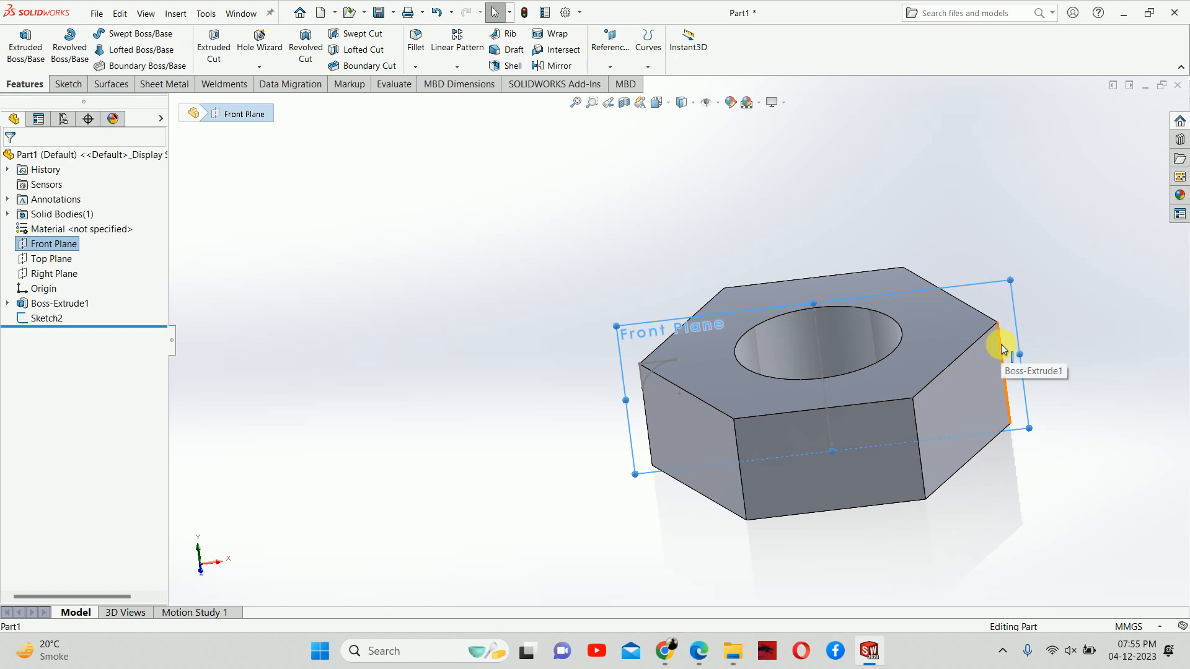
left_click(50, 273)
mouse_move(385, 327)
middle_mouse_down()
mouse_move(619, 378)
mouse_move(504, 465)
middle_mouse_up()
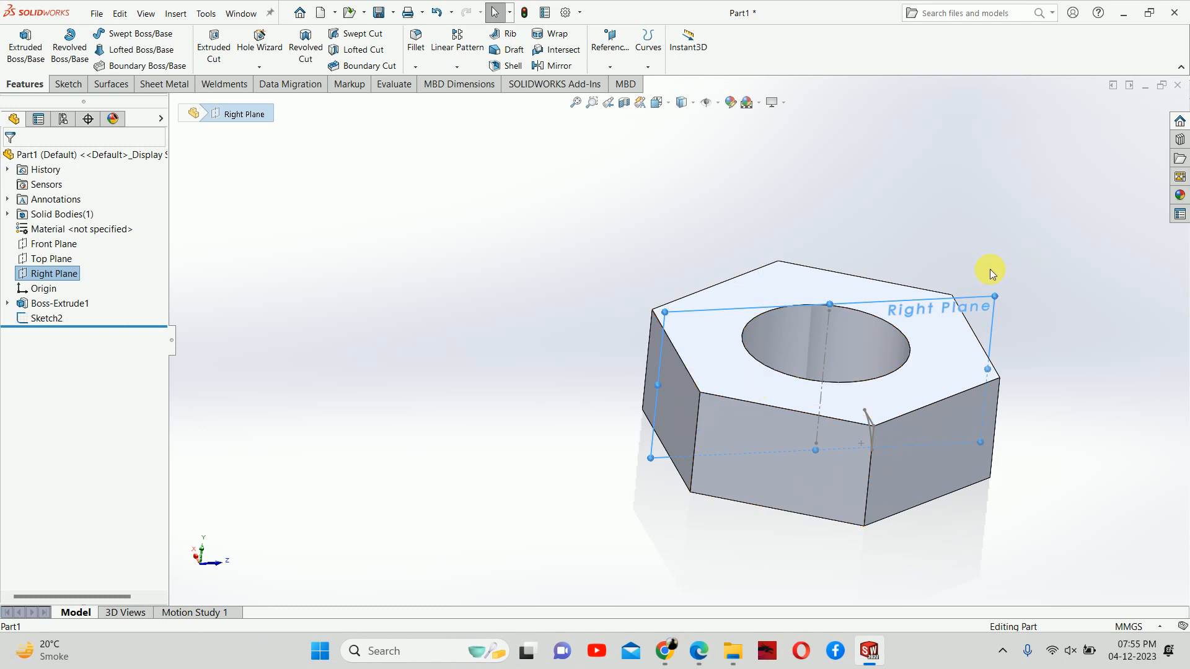
left_click(950, 198)
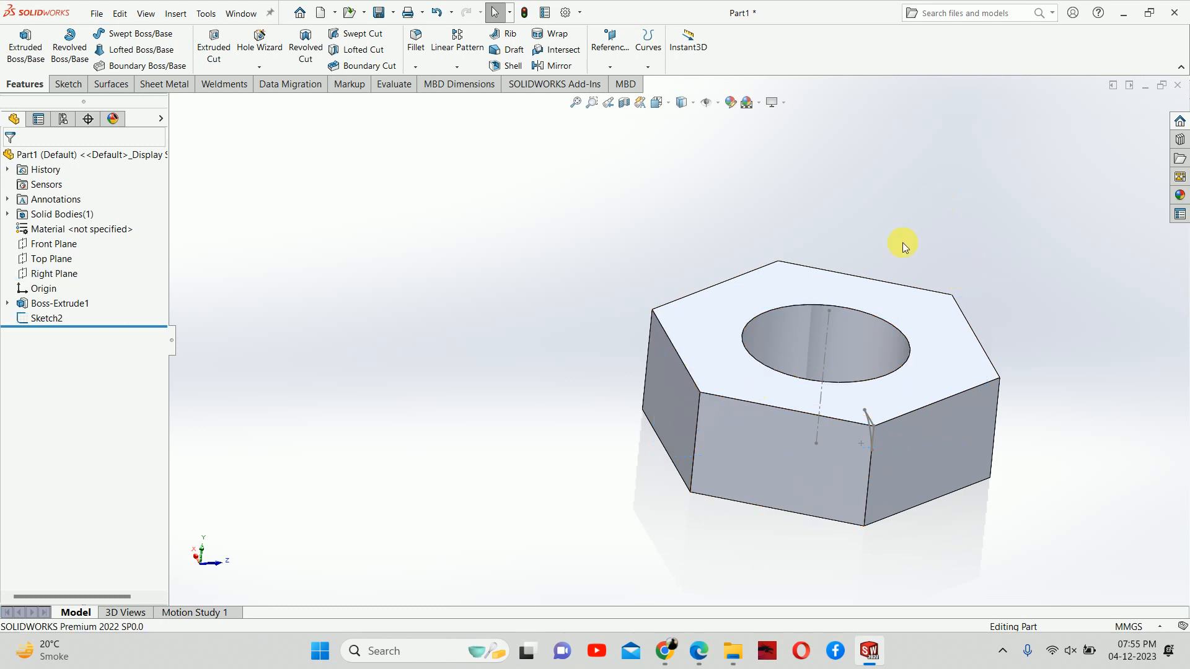
middle_click_drag(903, 244, 786, 369)
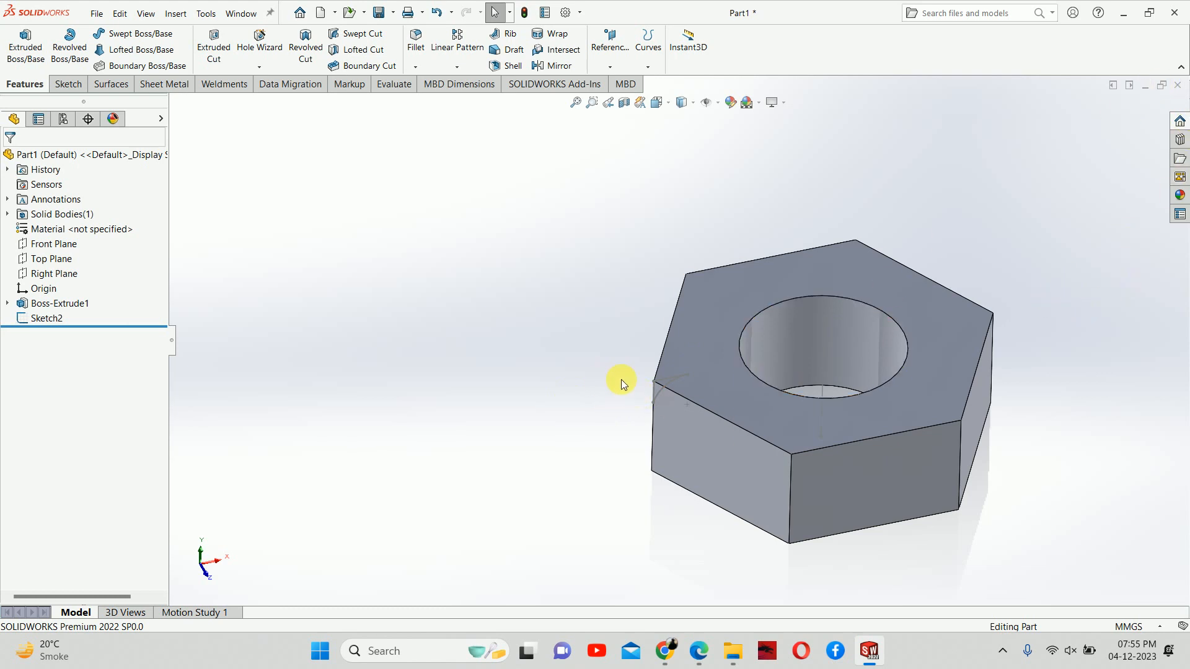
Step: Make a 360-degree revolved cut of the corner profile about the vertical centerline to round the nut's top corners
left_click(24, 318)
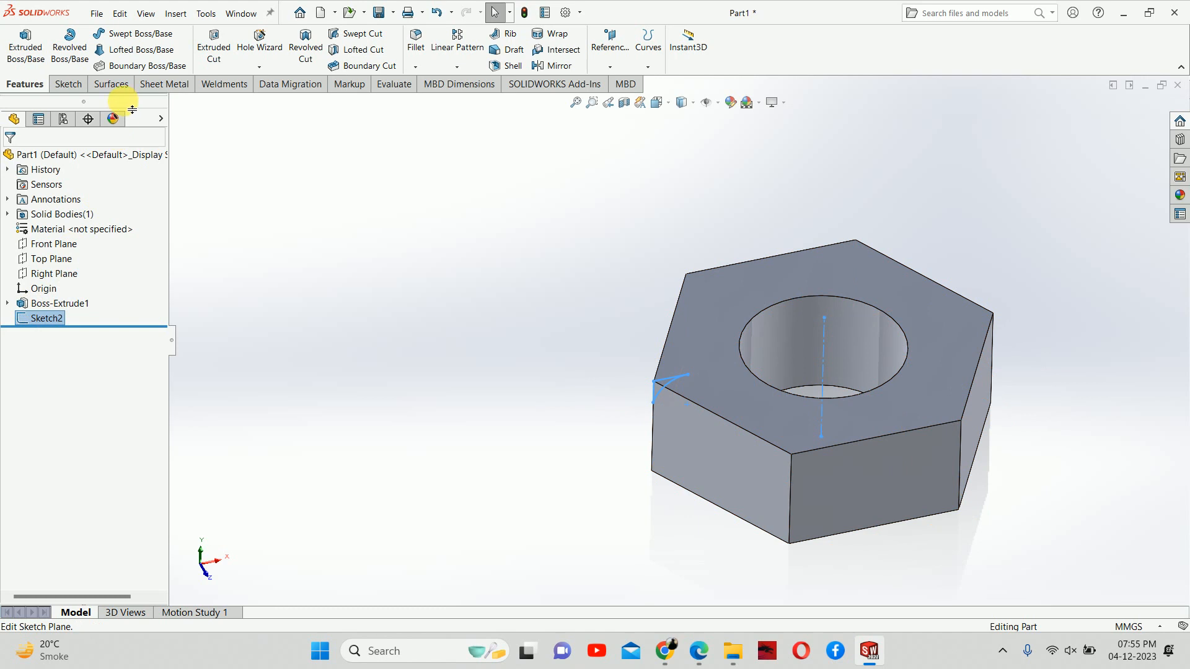
left_click(307, 50)
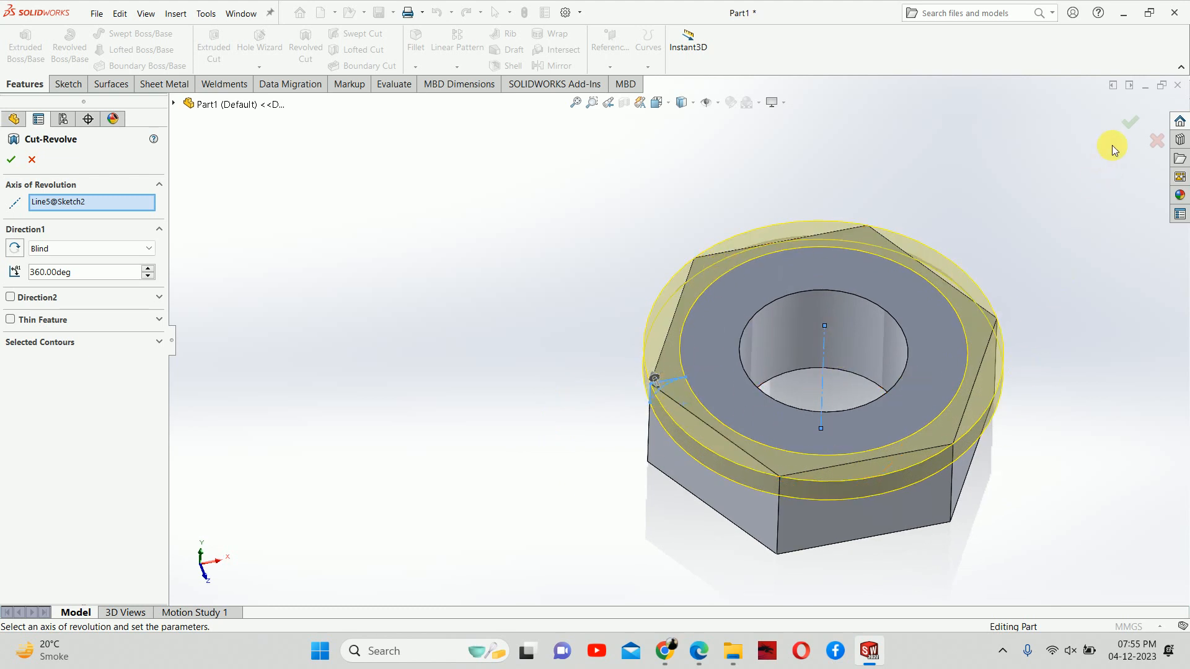
left_click(1128, 122)
middle_click_drag(980, 571, 988, 473)
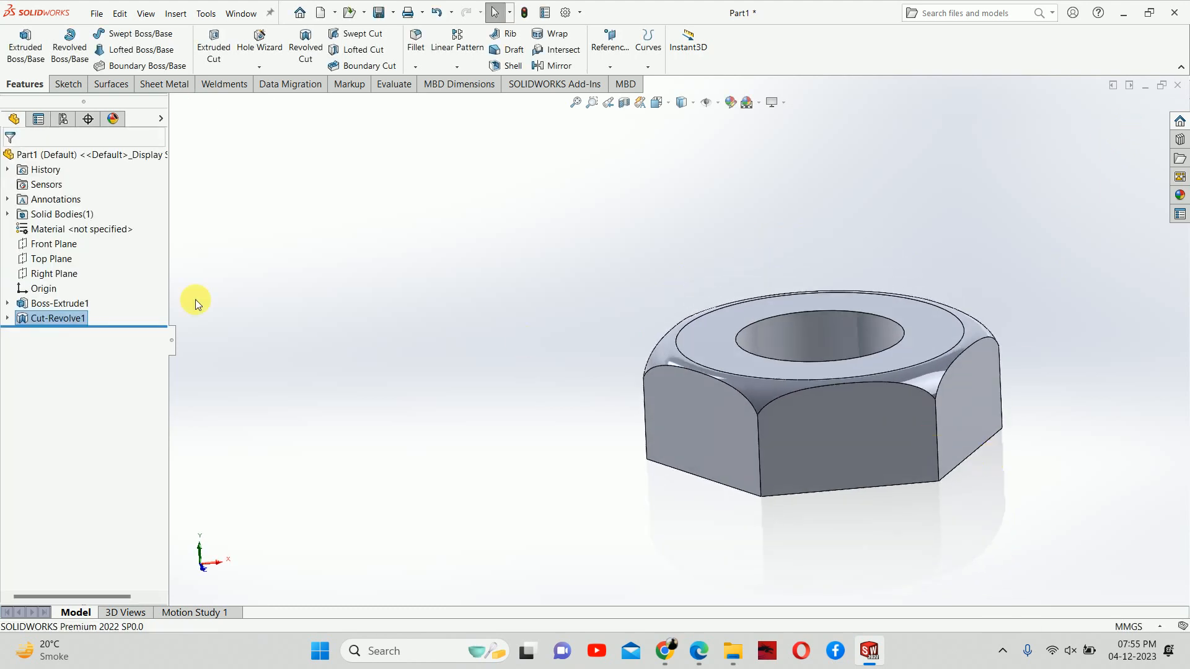
Step: Compare the nut's front view with the nut in the PDF drawing and inspect its rounded top corners in 3D
left_click(73, 245)
key("ctrl+8")
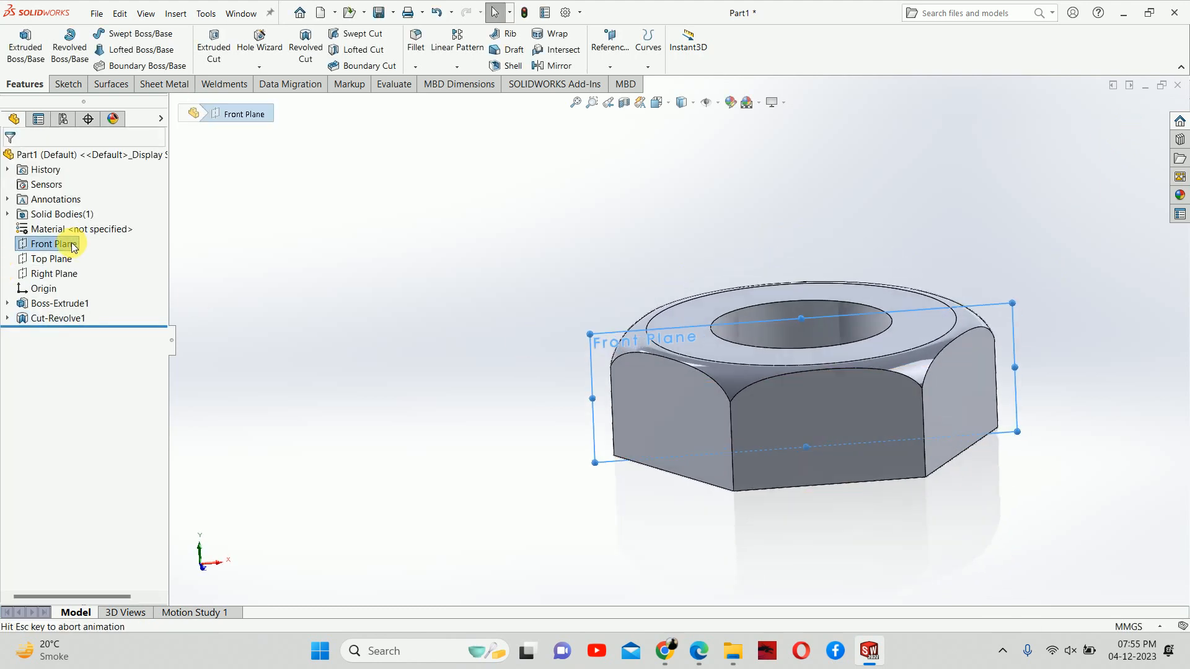
left_click(651, 540)
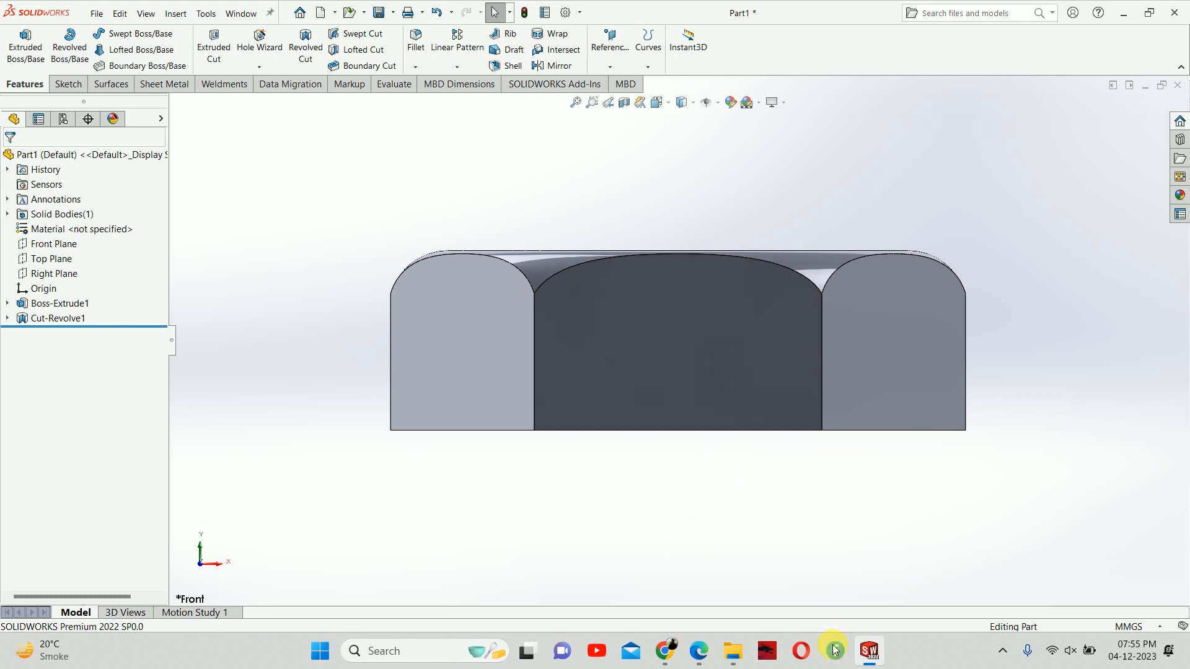
left_click(698, 649)
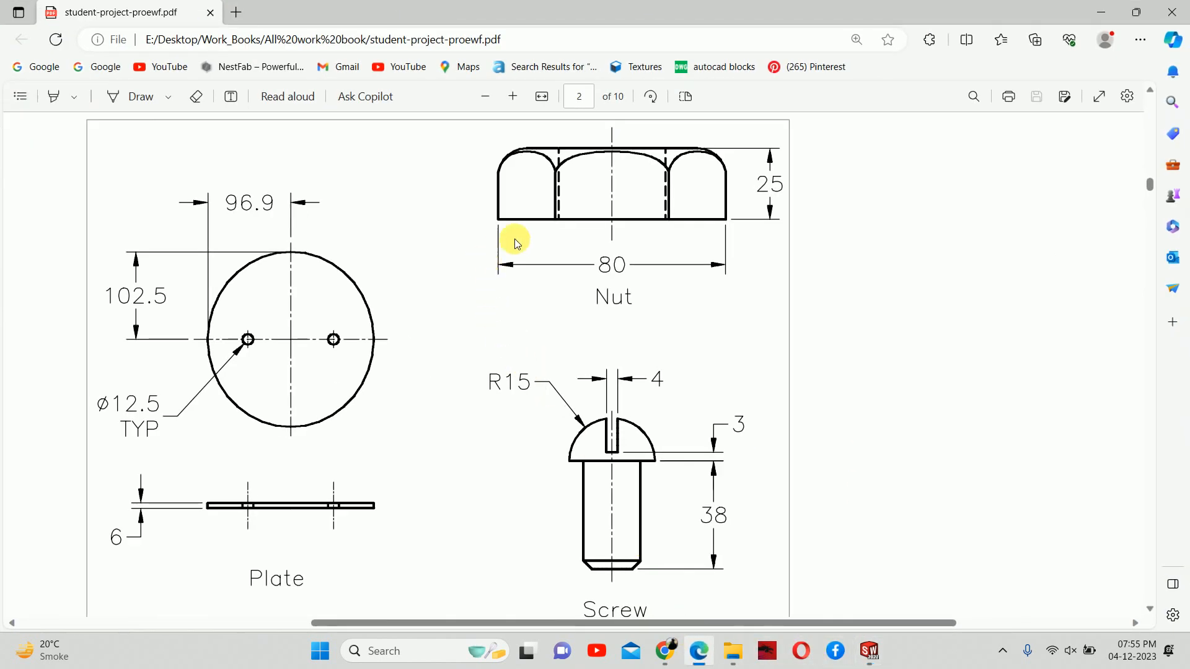
left_click(1101, 12)
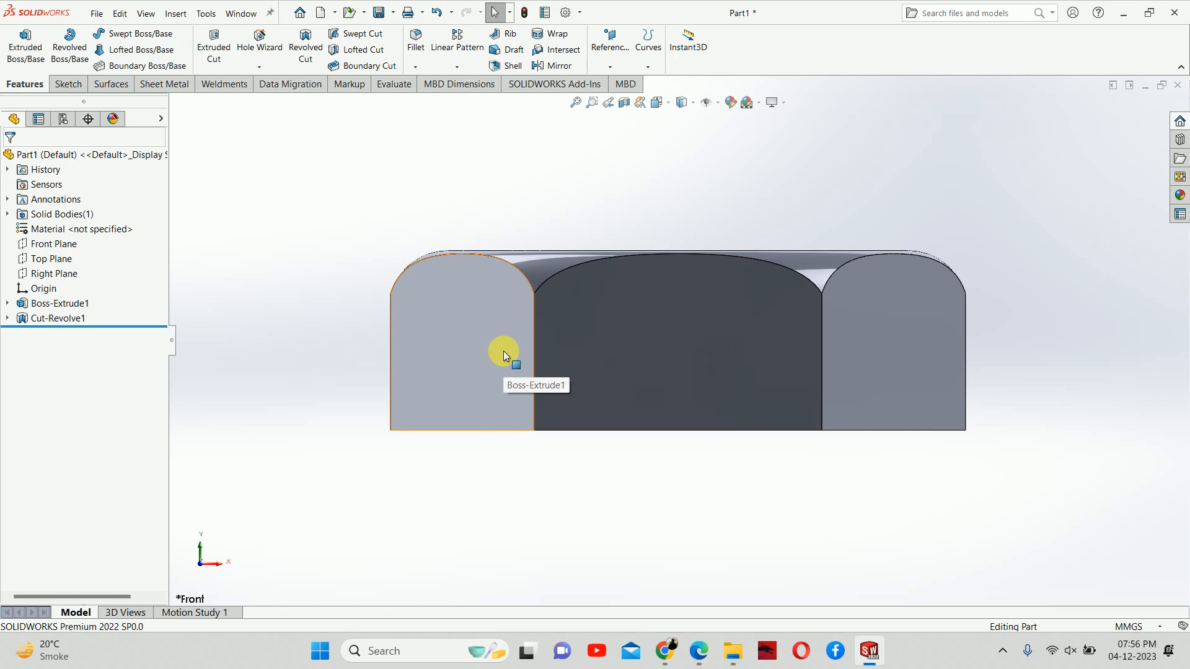
middle_click_drag(511, 362, 538, 540)
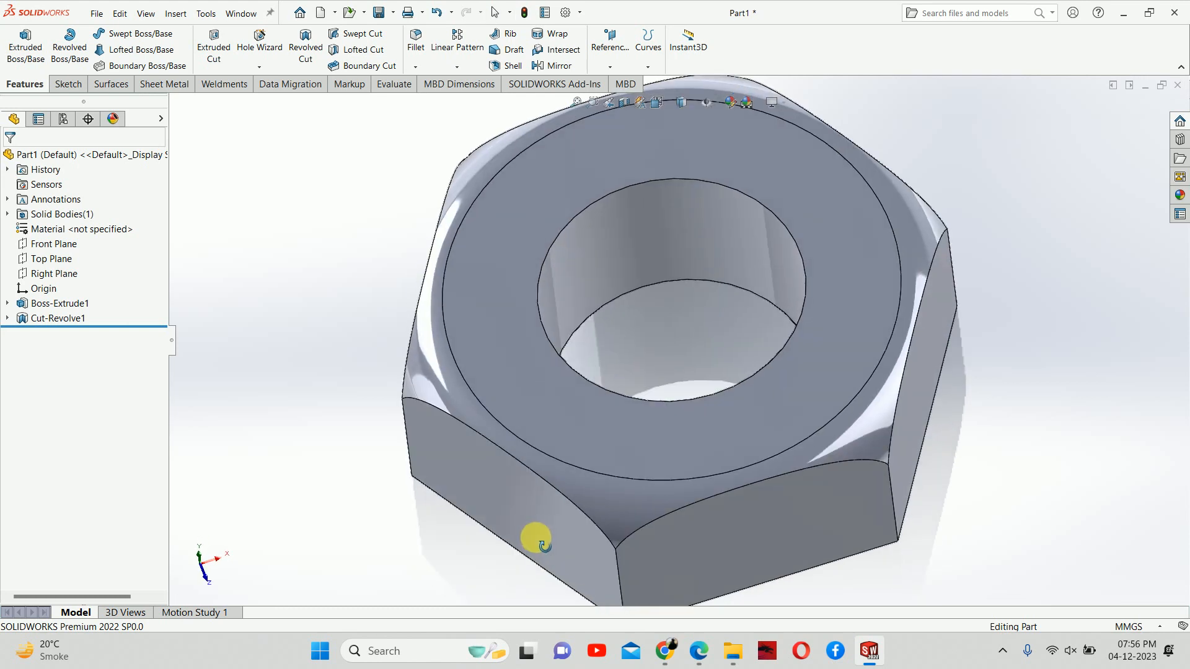
key("f")
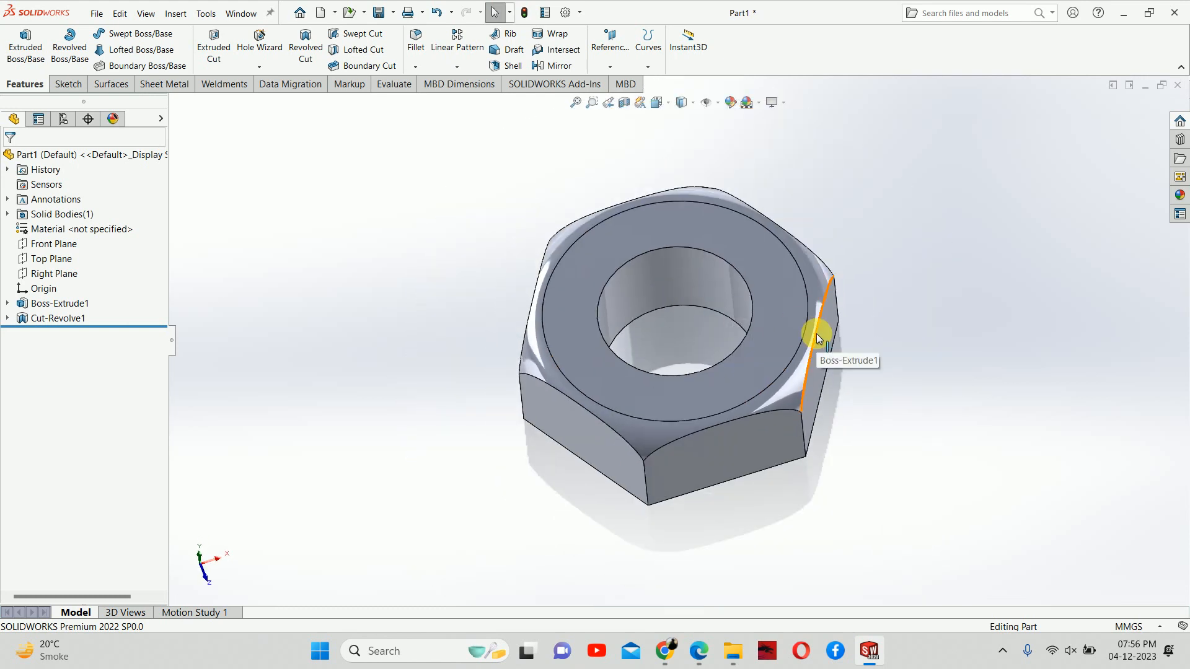
middle_click_drag(806, 337, 745, 456)
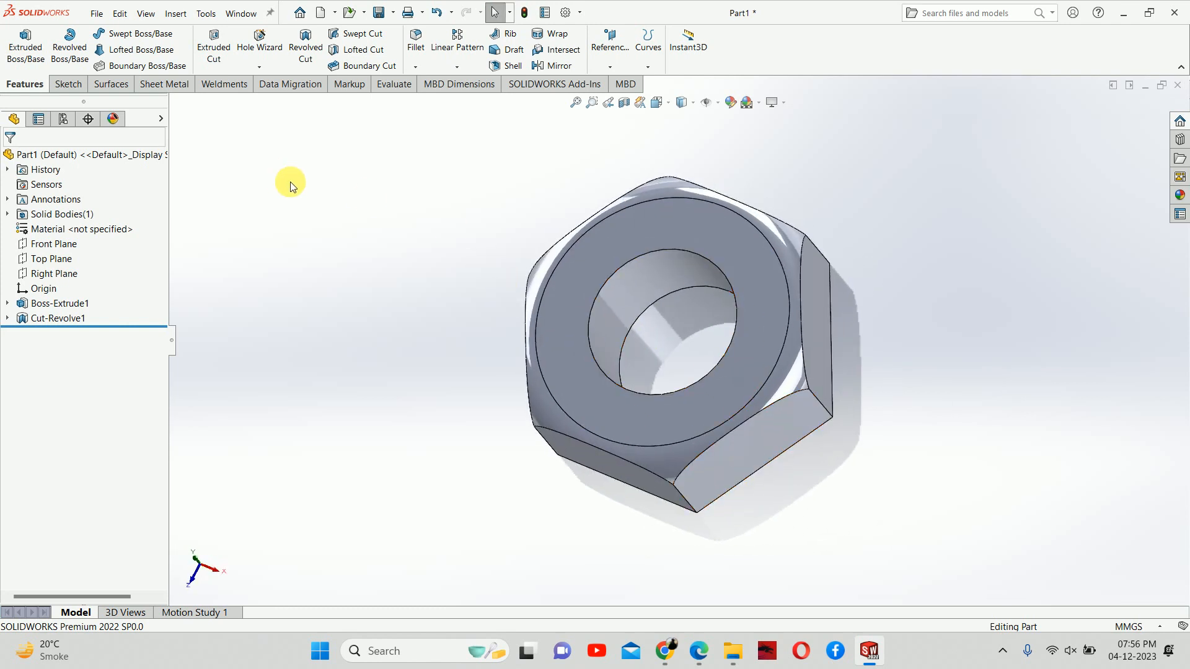